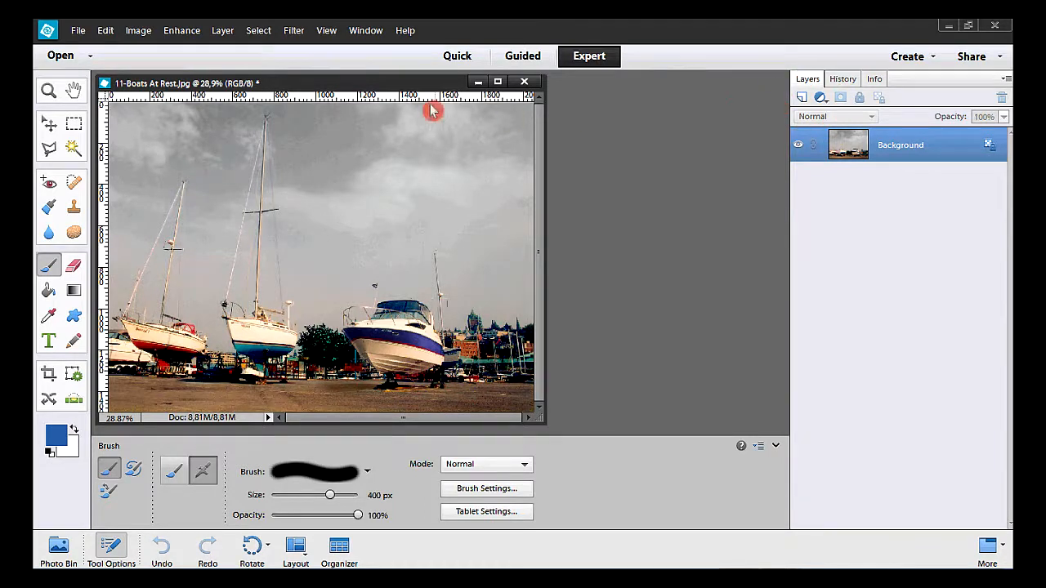
Create a new layer named Blue Sky above the Background with Normal mode and 100% opacity
{"action": "left_click", "coordinate": [214, 30]}
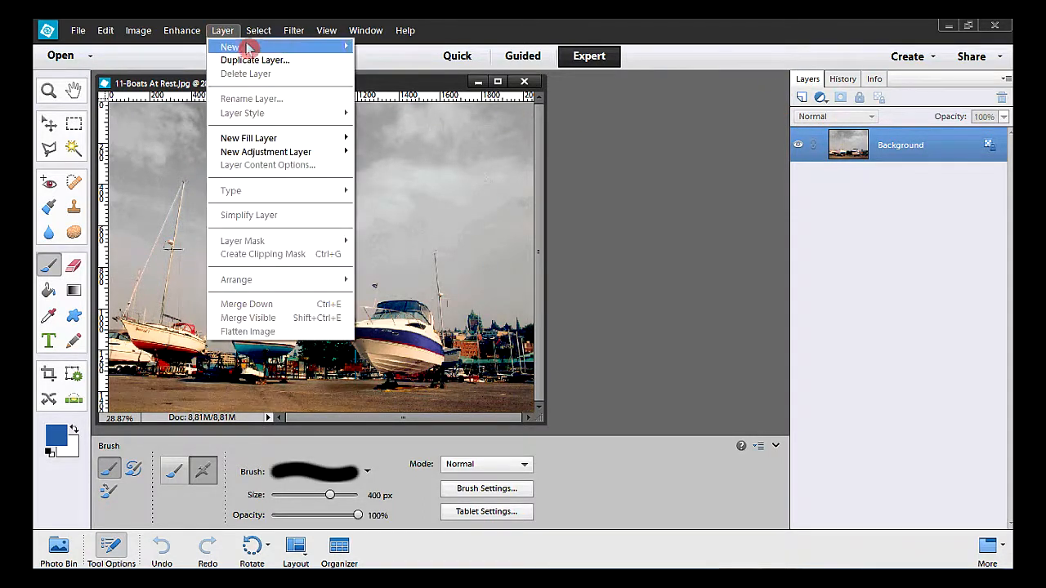
{"action": "mouse_move", "coordinate": [318, 47]}
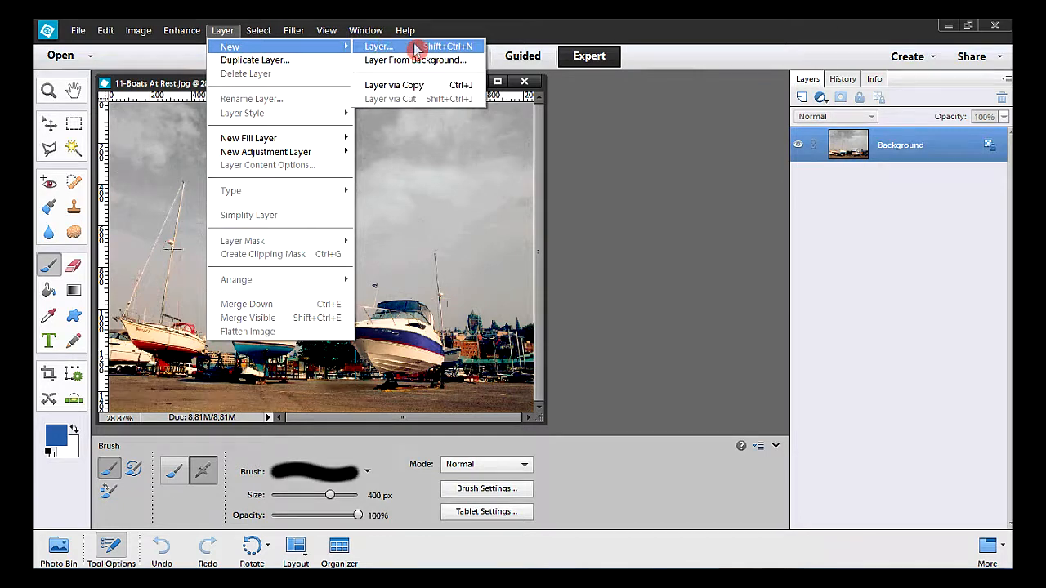
{"action": "left_click", "coordinate": [417, 48]}
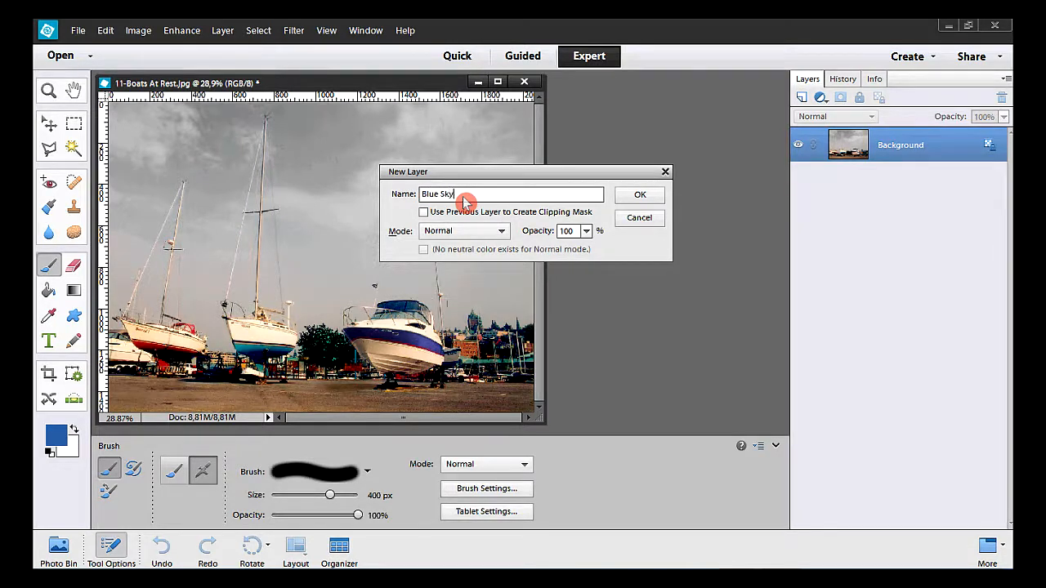
{"action": "left_click", "coordinate": [628, 196]}
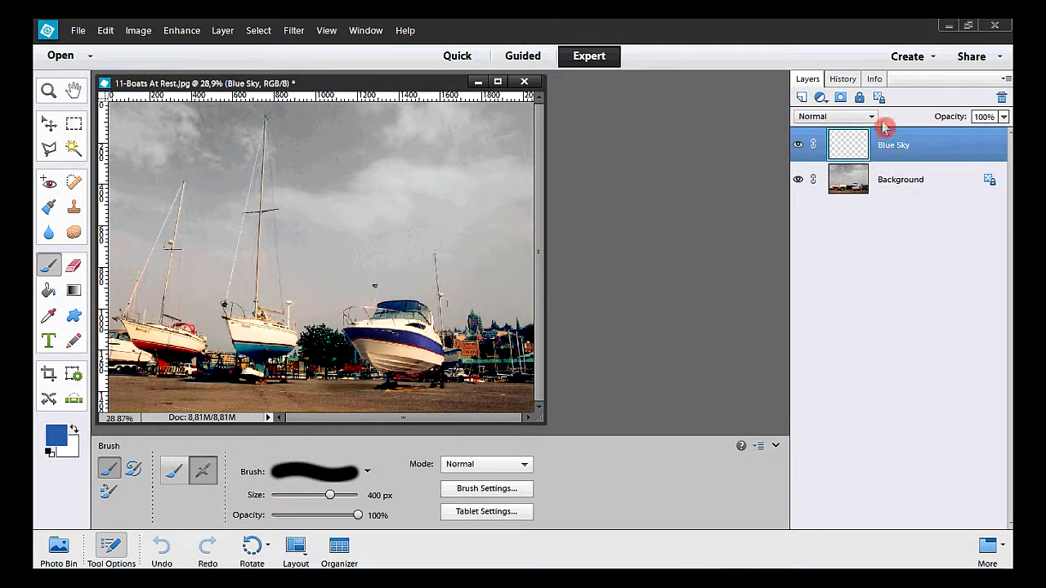
Set the foreground colour to blue, RGB 50, 98, 166, and review the Brush tool's settings
{"action": "left_click", "coordinate": [51, 441]}
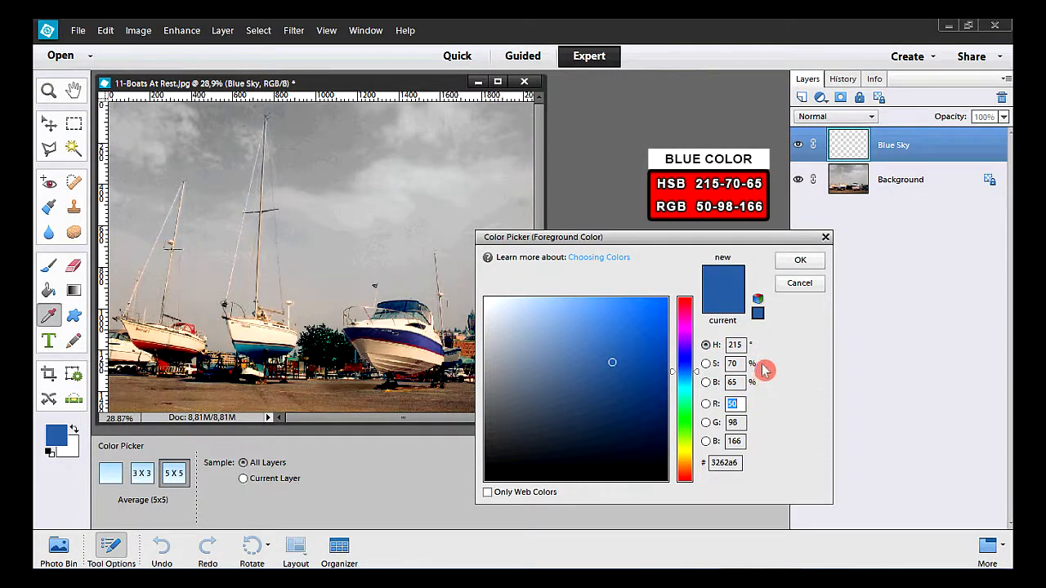
{"action": "left_click", "coordinate": [797, 262]}
{"action": "key", "text": "b"}
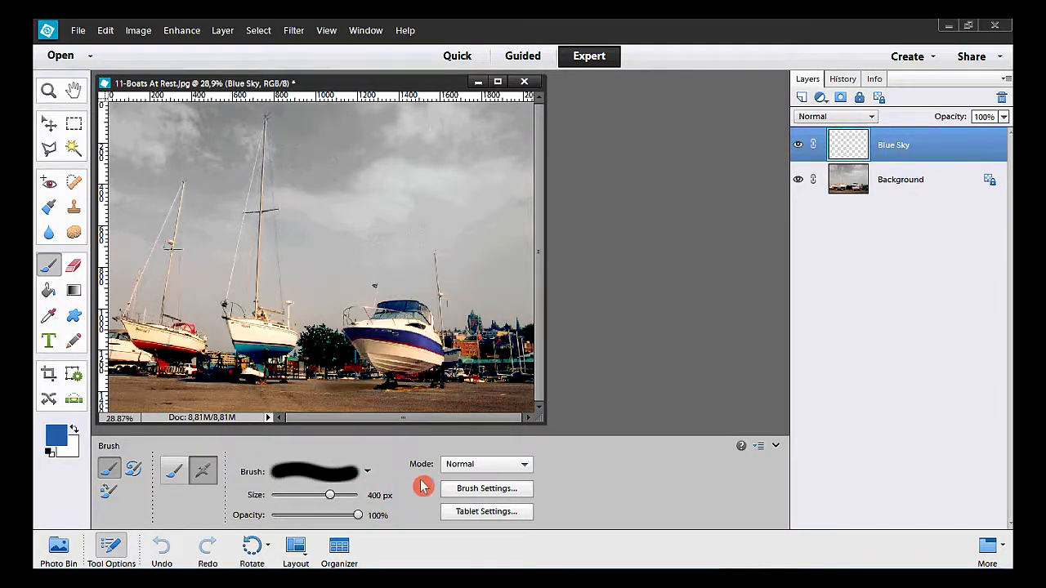
{"action": "left_click", "coordinate": [483, 490]}
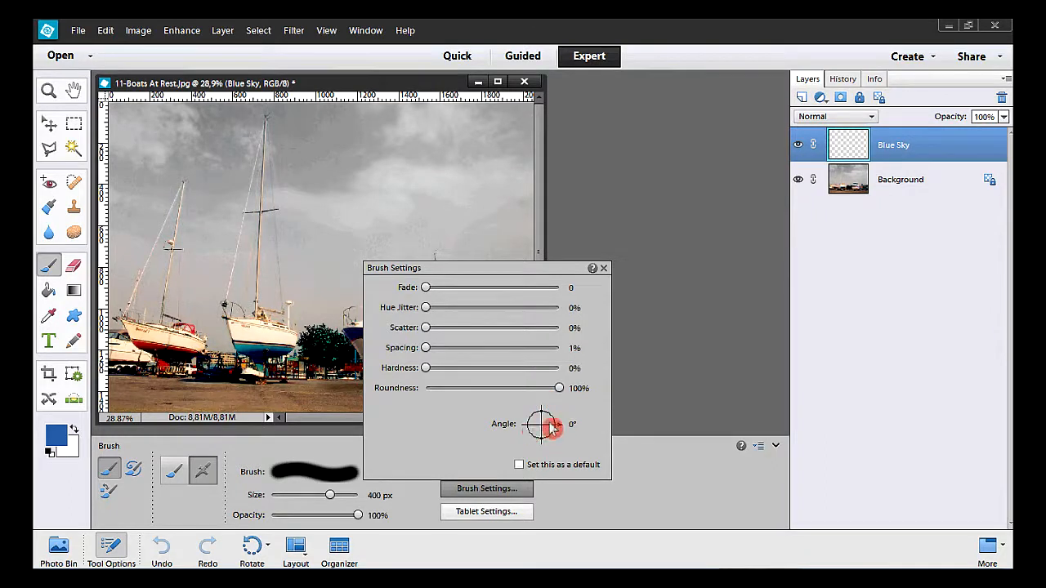
{"action": "left_click", "coordinate": [603, 269]}
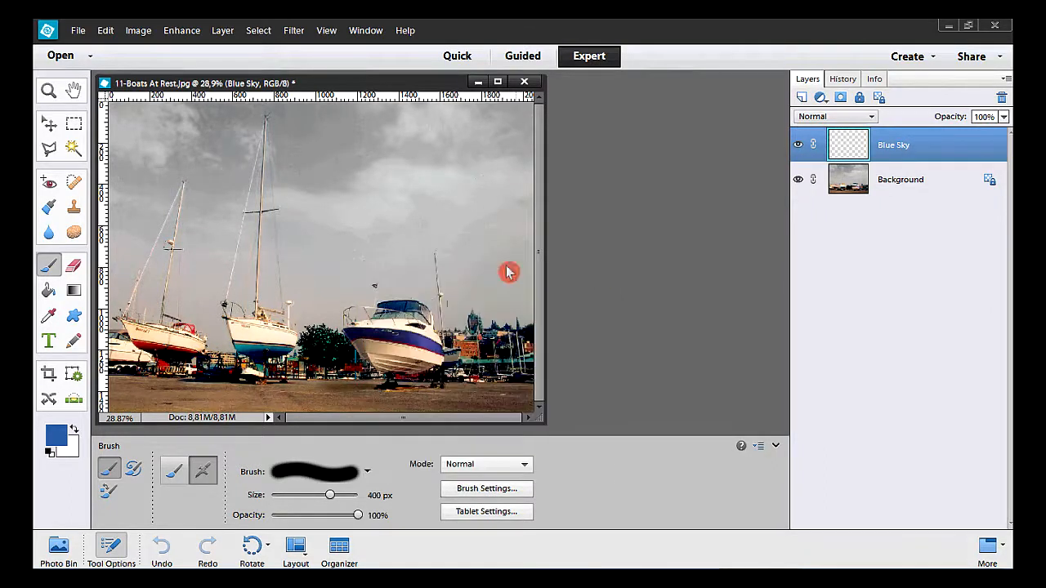
Paint over the whole sky on the Blue Sky layer with the soft 400 px brush and set the layer's blending mode to Overlay
{"action": "mouse_move", "coordinate": [129, 120]}
{"action": "left_mouse_down"}
{"action": "mouse_move", "coordinate": [457, 103]}
{"action": "mouse_move", "coordinate": [514, 116]}
{"action": "mouse_move", "coordinate": [527, 135]}
{"action": "mouse_move", "coordinate": [499, 142]}
{"action": "mouse_move", "coordinate": [254, 127]}
{"action": "mouse_move", "coordinate": [178, 139]}
{"action": "mouse_move", "coordinate": [126, 150]}
{"action": "mouse_move", "coordinate": [115, 182]}
{"action": "mouse_move", "coordinate": [129, 210]}
{"action": "mouse_move", "coordinate": [233, 192]}
{"action": "mouse_move", "coordinate": [512, 195]}
{"action": "mouse_move", "coordinate": [529, 245]}
{"action": "mouse_move", "coordinate": [523, 274]}
{"action": "mouse_move", "coordinate": [471, 250]}
{"action": "mouse_move", "coordinate": [454, 262]}
{"action": "mouse_move", "coordinate": [412, 245]}
{"action": "mouse_move", "coordinate": [344, 254]}
{"action": "mouse_move", "coordinate": [321, 270]}
{"action": "mouse_move", "coordinate": [289, 249]}
{"action": "mouse_move", "coordinate": [186, 272]}
{"action": "mouse_move", "coordinate": [107, 269]}
{"action": "left_mouse_up"}
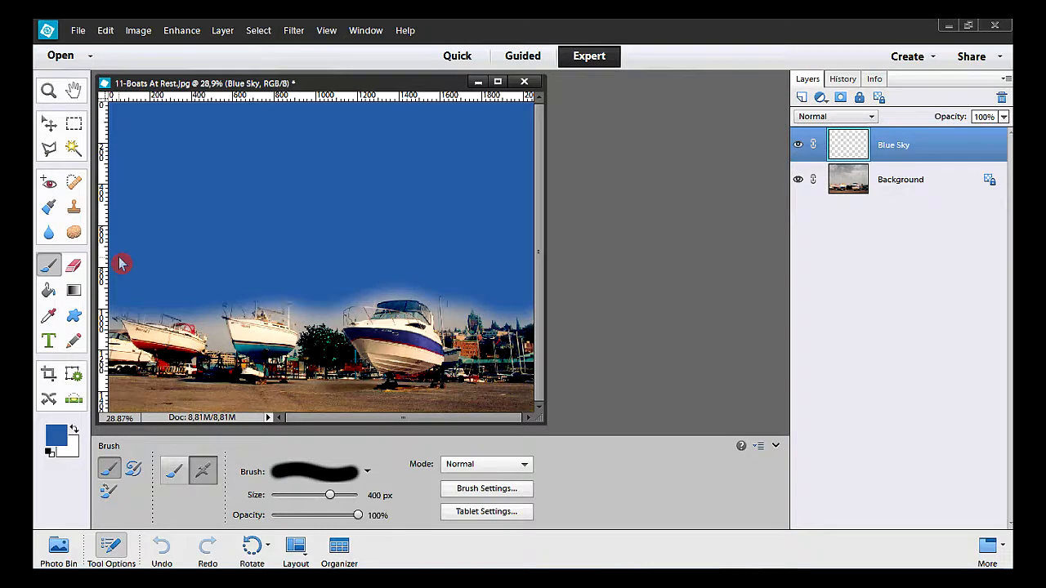
{"action": "left_click_drag", "start_coordinate": [120, 264], "coordinate": [122, 264]}
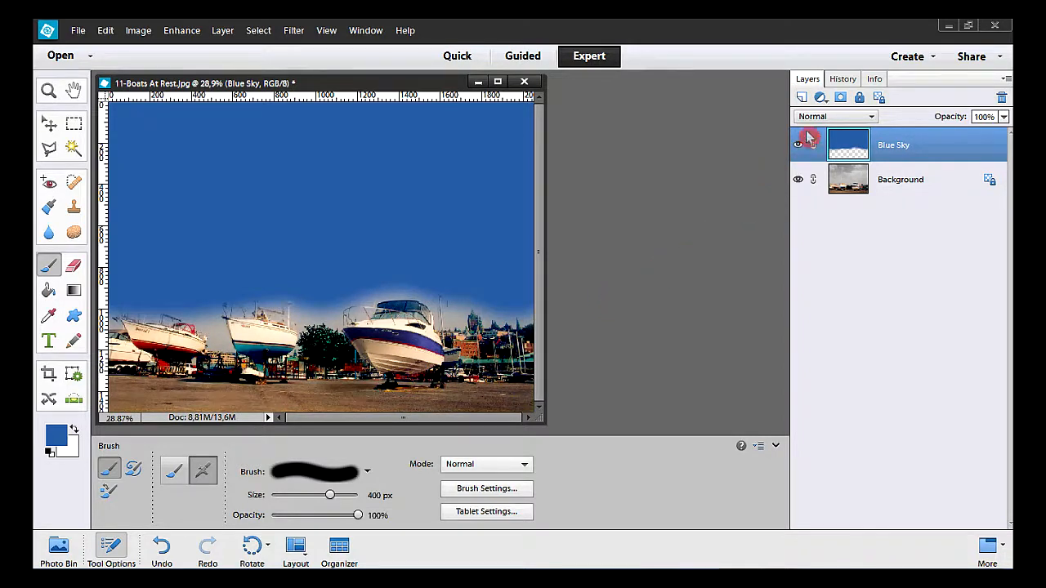
{"action": "left_click", "coordinate": [843, 119]}
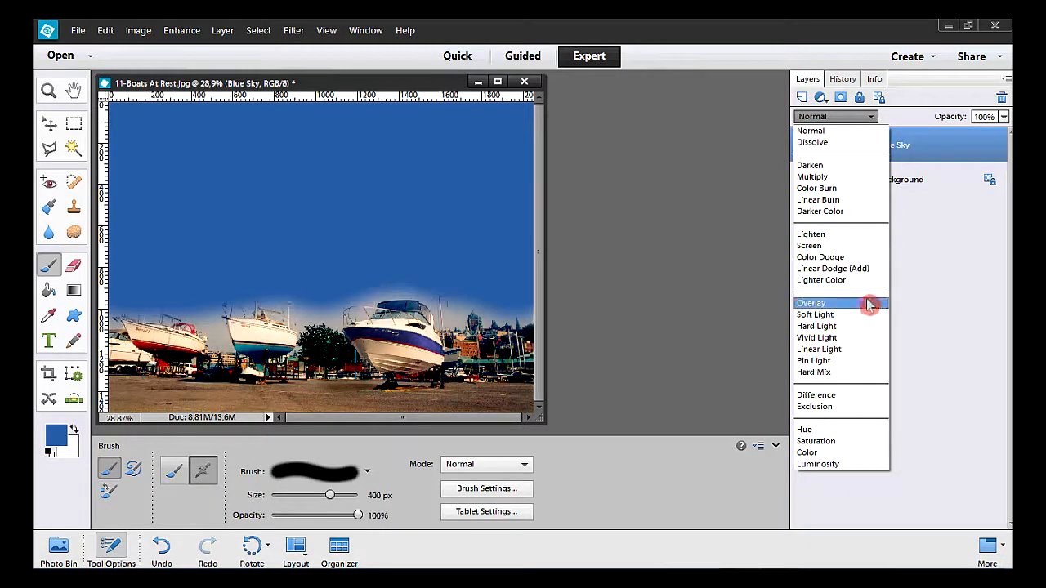
{"action": "left_click", "coordinate": [817, 304]}
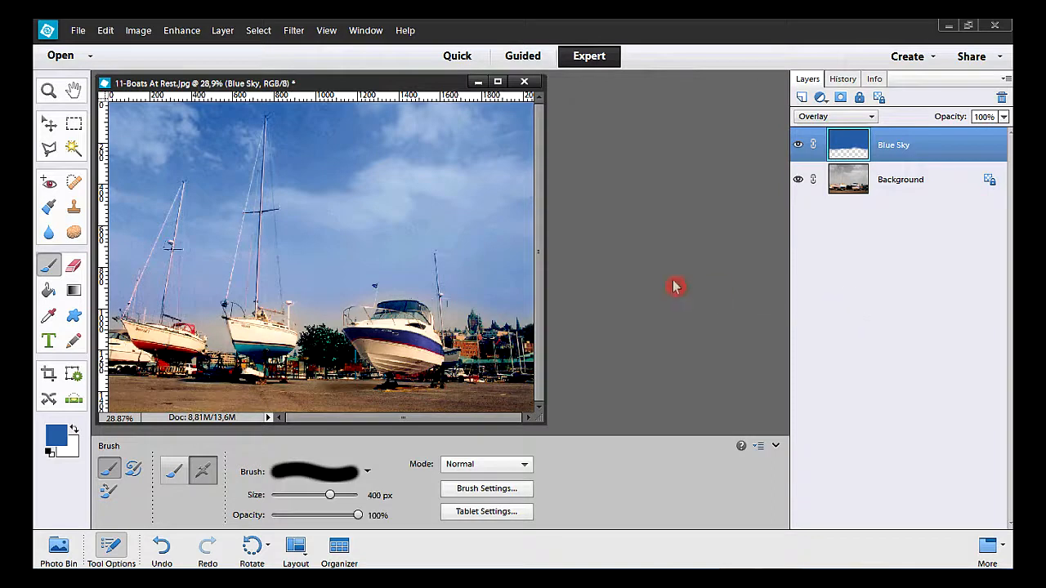
Examine the middle boat's mast up close, comparing it with the Blue Sky layer hidden and shown
{"action": "left_click", "coordinate": [47, 91]}
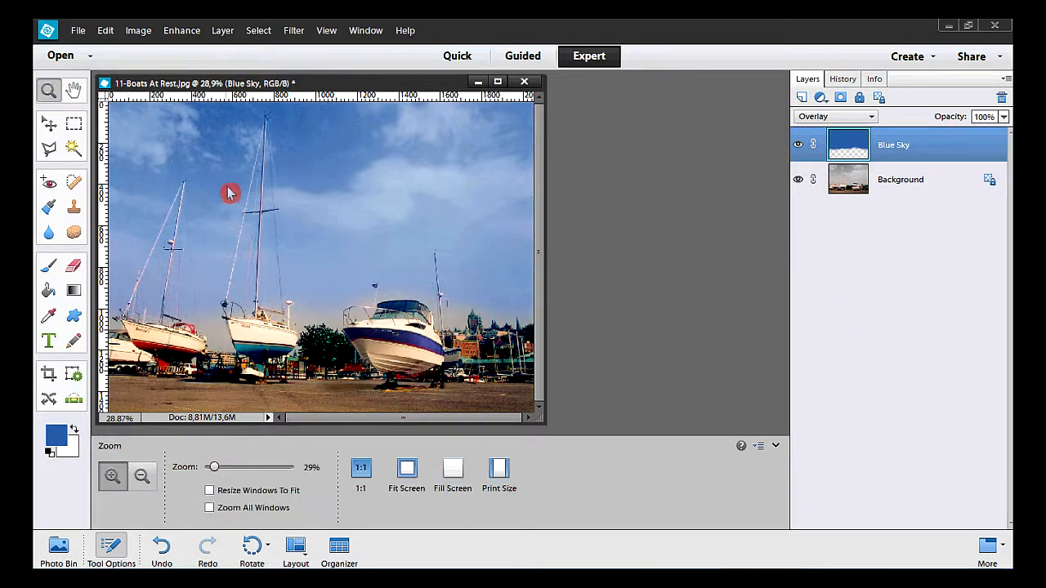
{"action": "left_click_drag", "start_coordinate": [233, 192], "coordinate": [290, 231]}
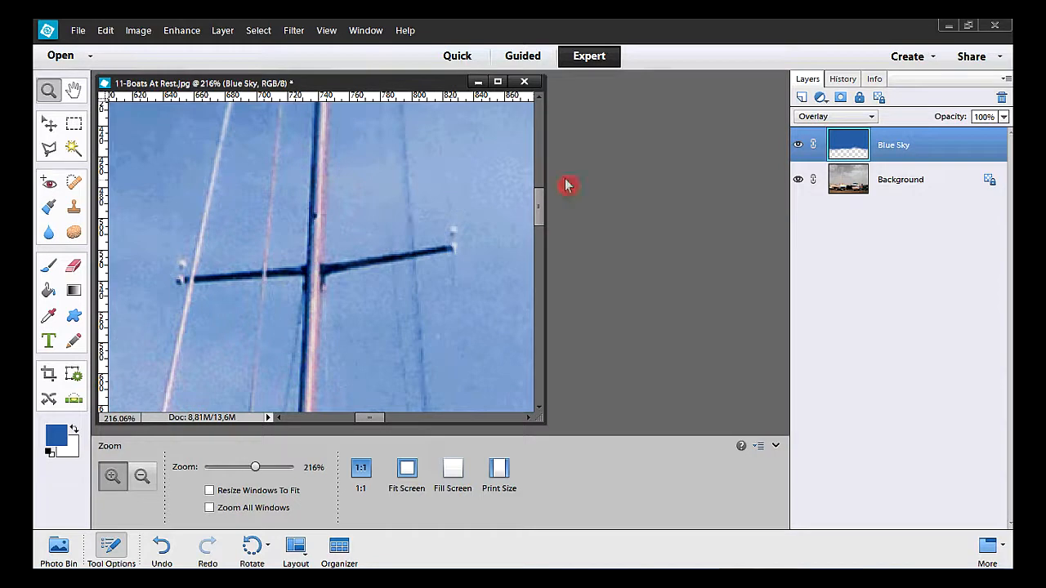
{"action": "left_click", "coordinate": [799, 146]}
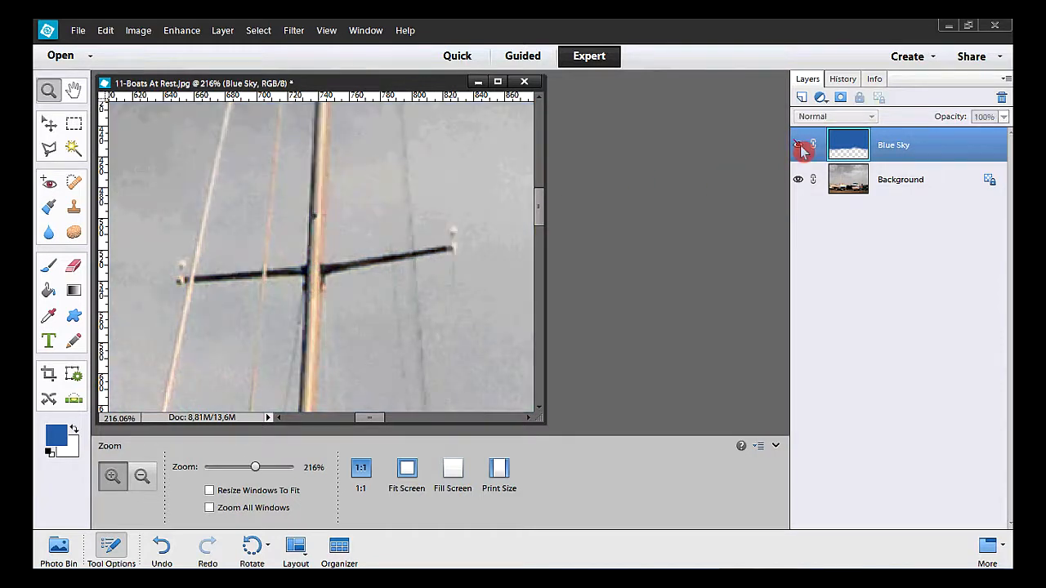
{"action": "left_click", "coordinate": [800, 146]}
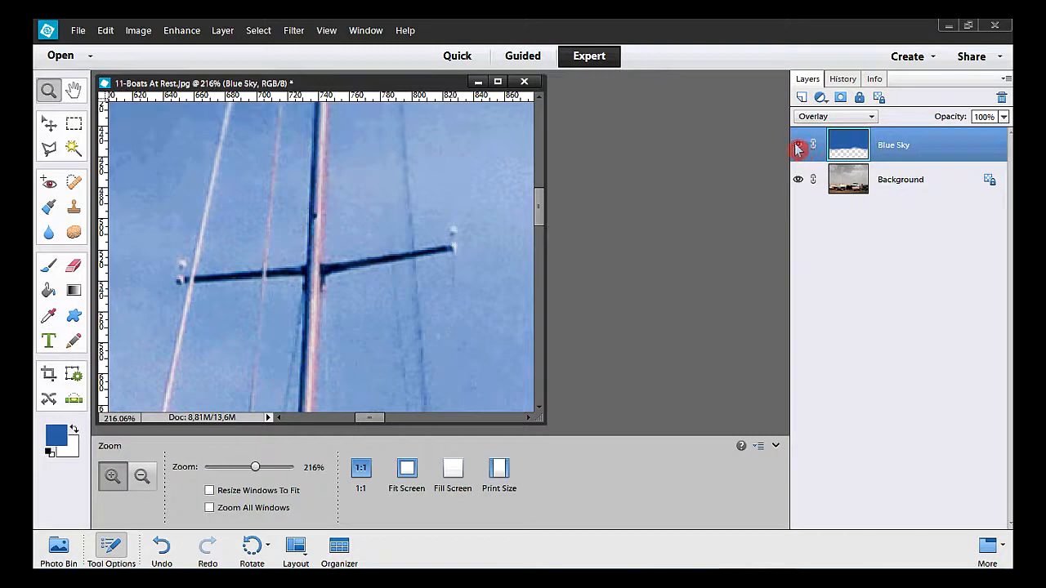
{"action": "double_click", "coordinate": [73, 89]}
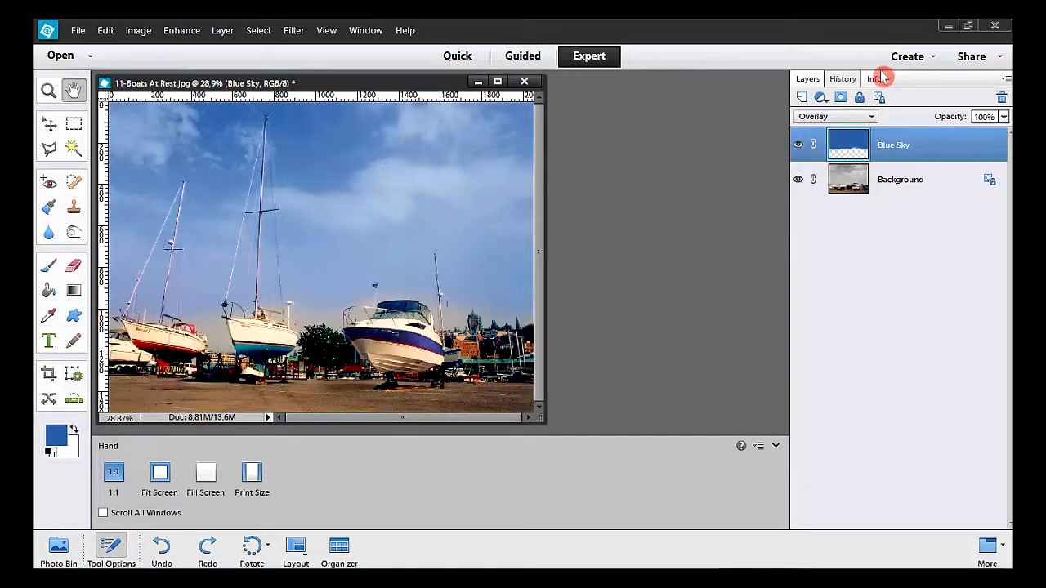
Add a layer mask to the Blue Sky layer and outline the middle mast and its crossbar using the Polygonal Lasso with 2 px feather
{"action": "left_click", "coordinate": [843, 98]}
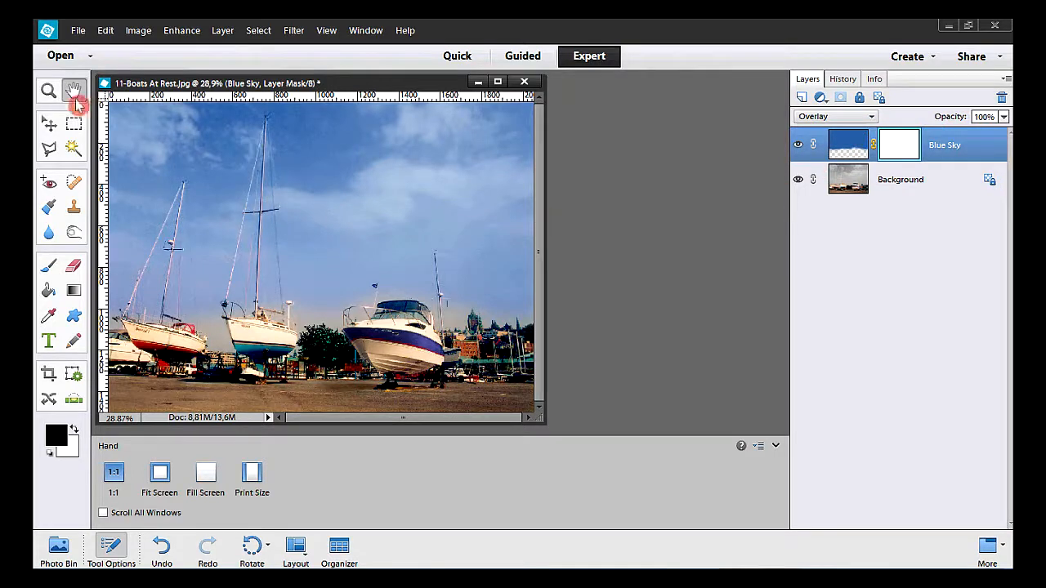
{"action": "left_click", "coordinate": [48, 90]}
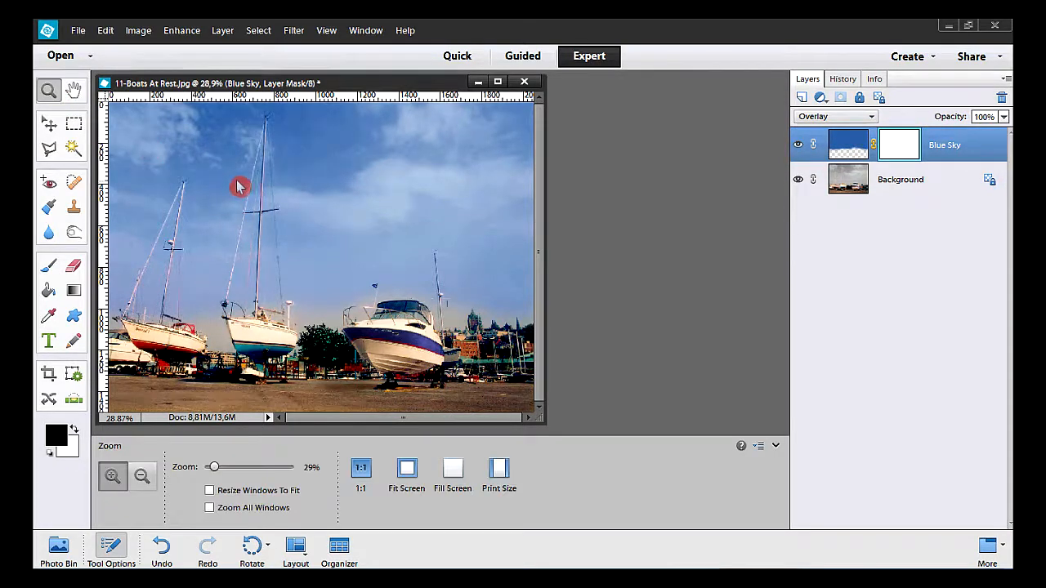
{"action": "left_click_drag", "start_coordinate": [242, 186], "coordinate": [285, 238]}
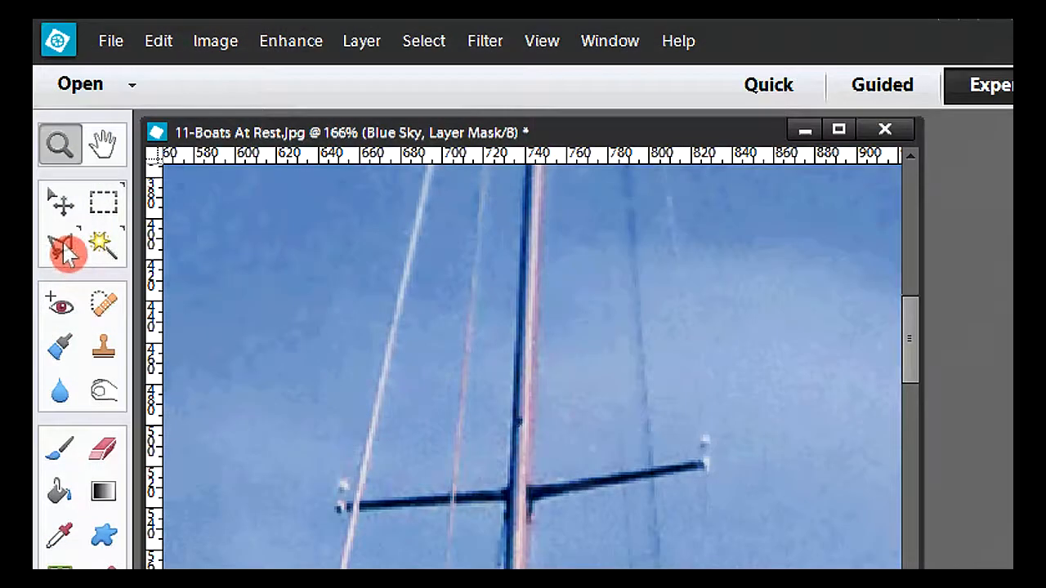
{"action": "left_click", "coordinate": [66, 254]}
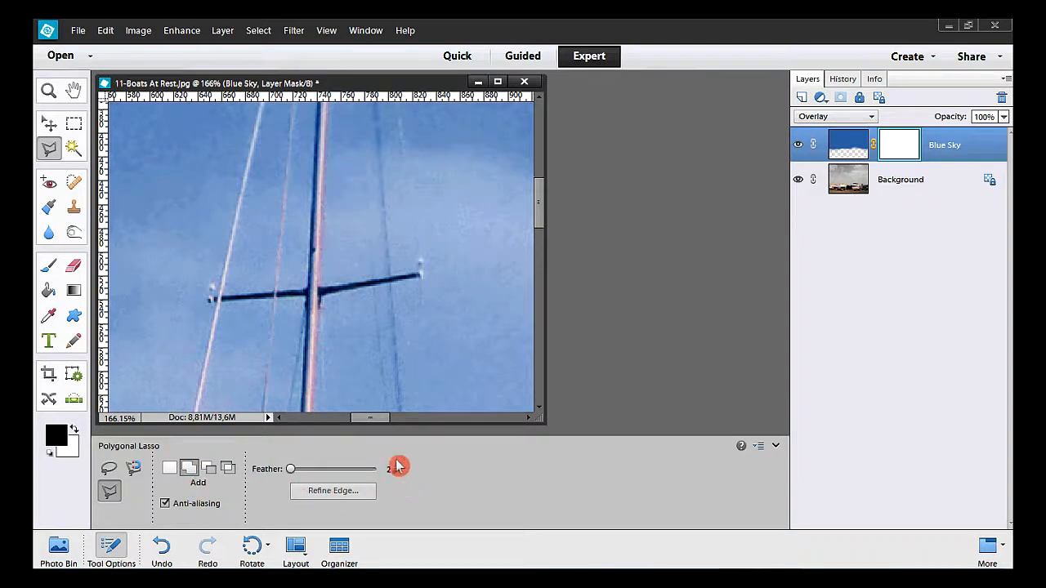
{"action": "left_click", "coordinate": [327, 115]}
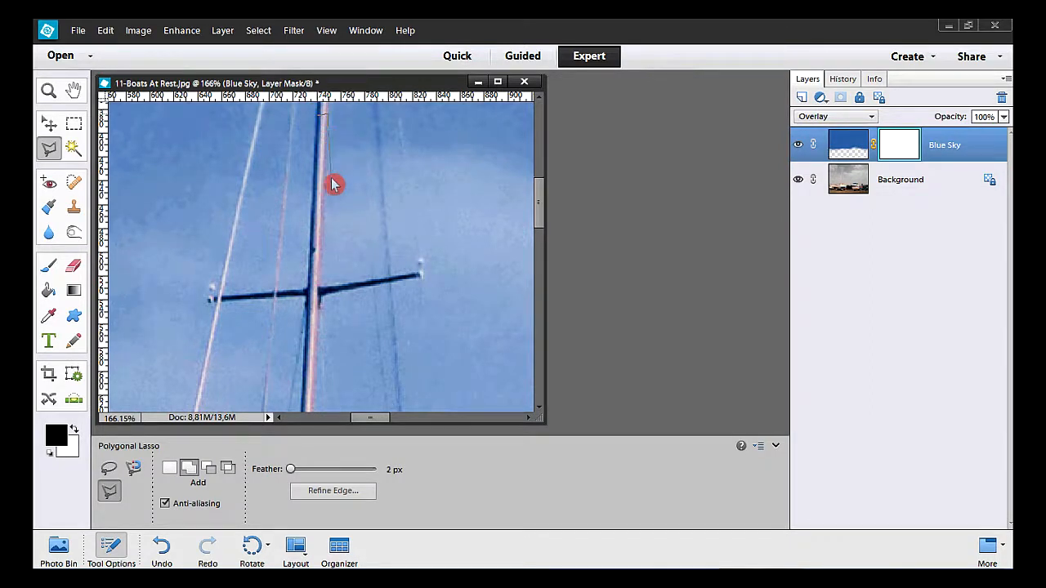
{"action": "left_click", "coordinate": [322, 287]}
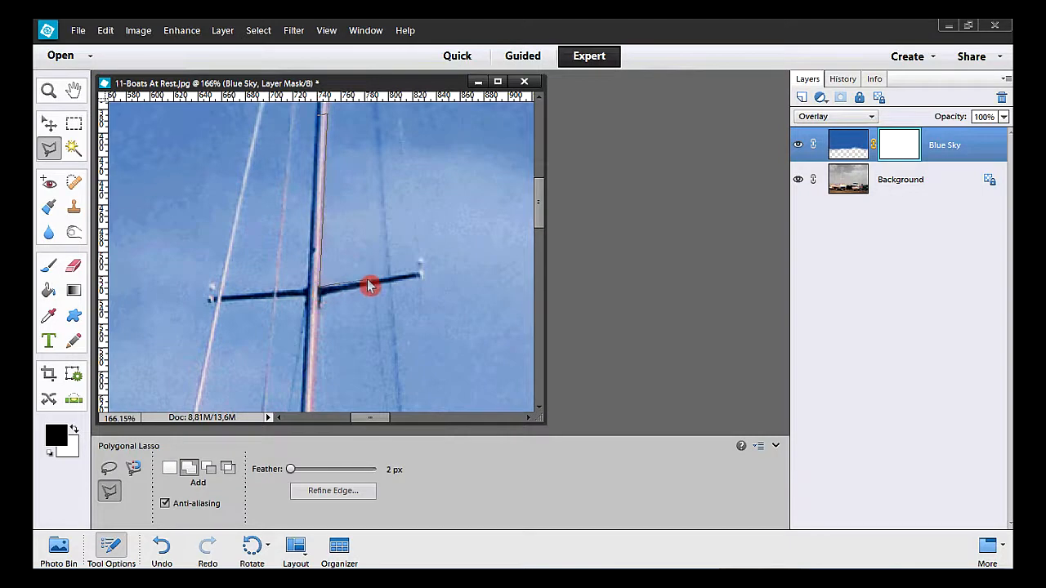
{"action": "left_click", "coordinate": [417, 280]}
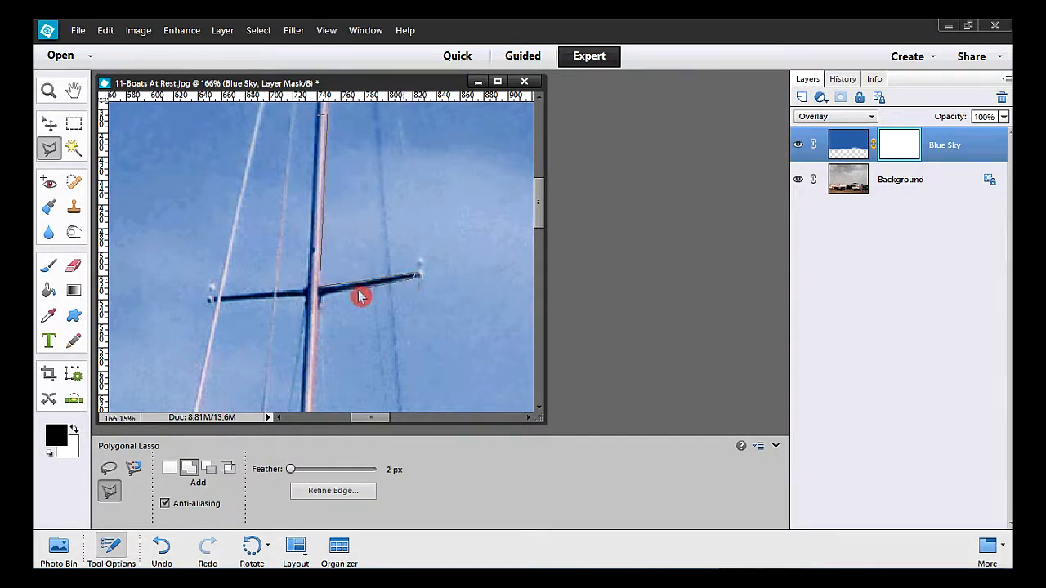
{"action": "left_click", "coordinate": [319, 296]}
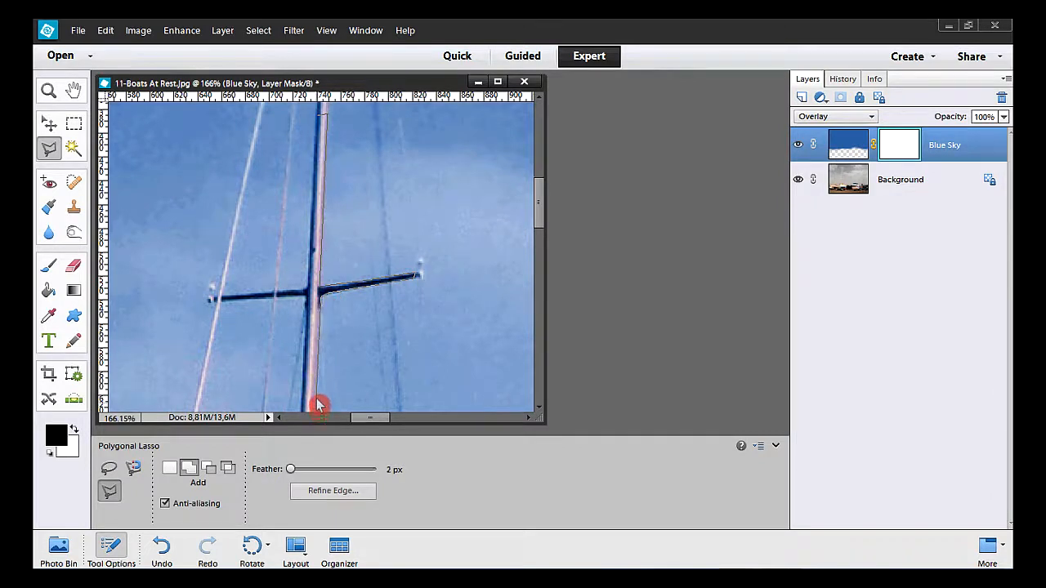
{"action": "left_click", "coordinate": [302, 398]}
{"action": "left_click", "coordinate": [301, 293]}
{"action": "left_click", "coordinate": [214, 299]}
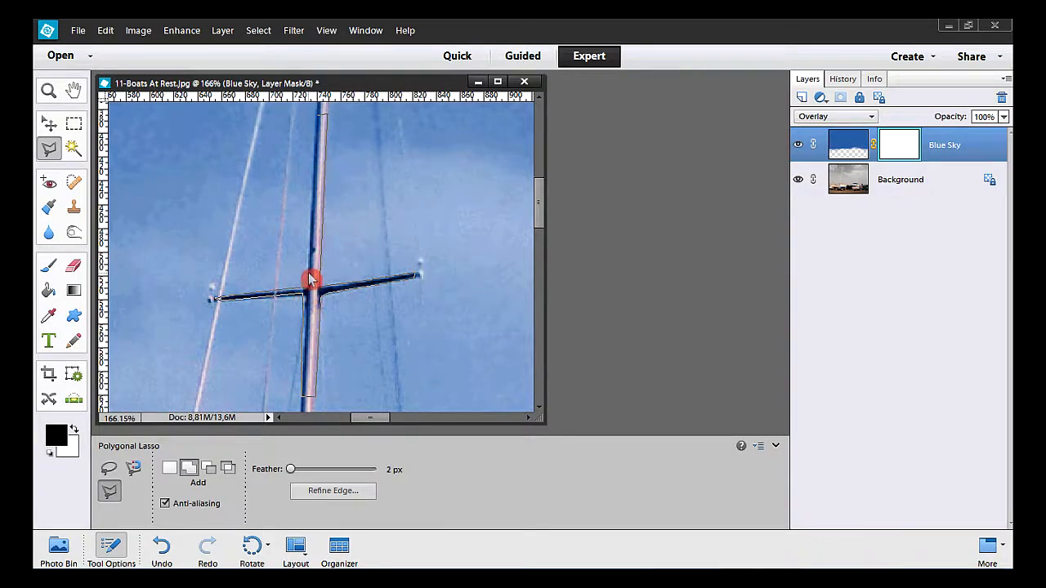
{"action": "left_click", "coordinate": [319, 121]}
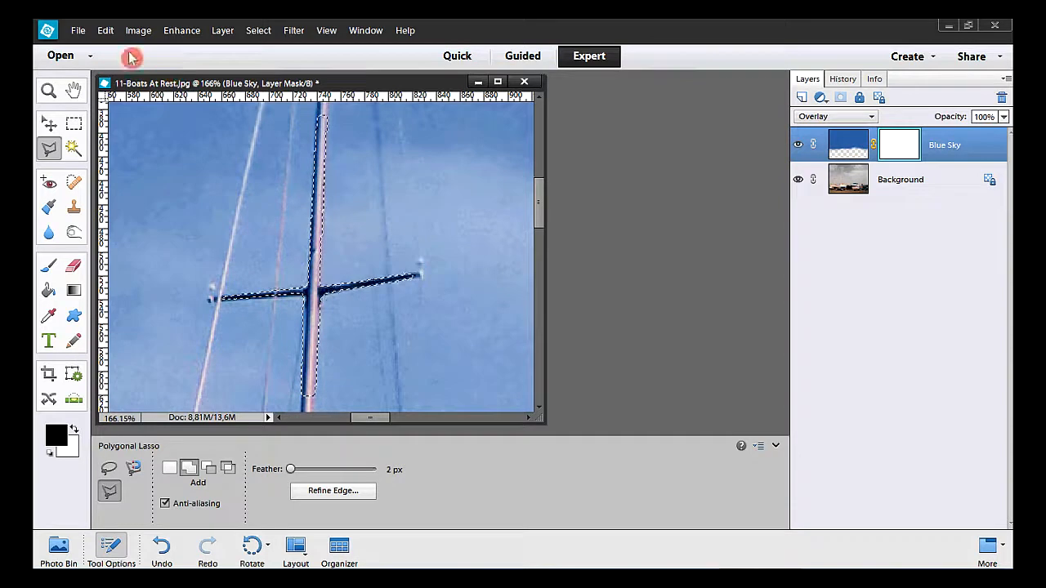
Fill the selected mast and crossbar area on the Blue Sky layer mask with Black, Normal mode, 100% opacity
{"action": "left_click", "coordinate": [105, 30]}
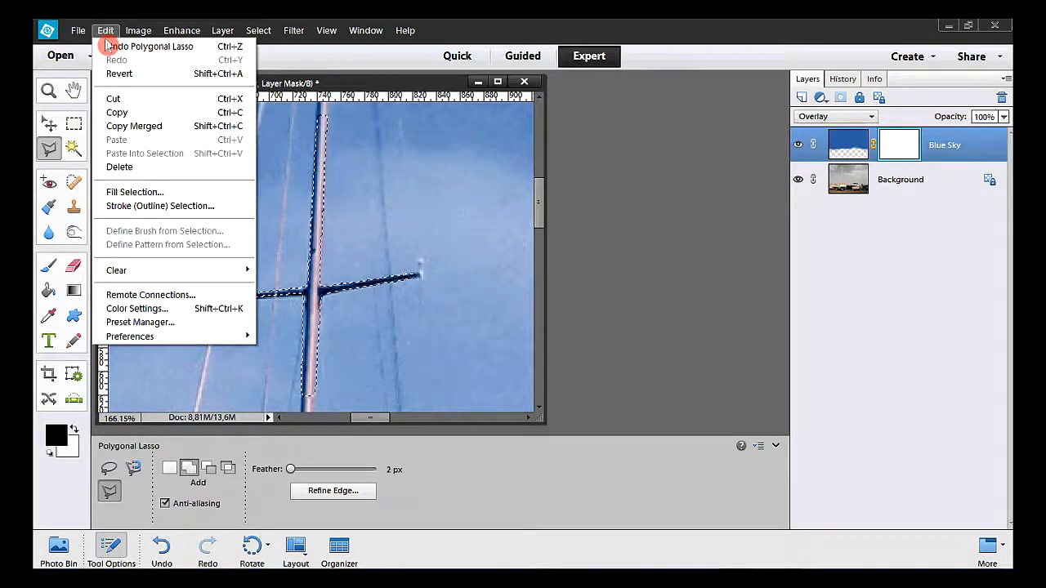
{"action": "left_click", "coordinate": [199, 194]}
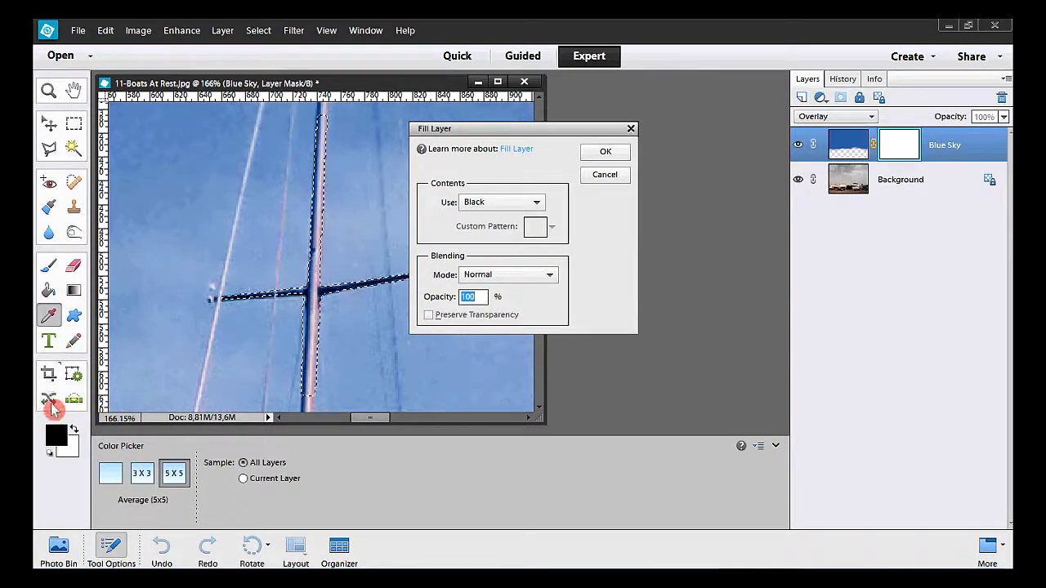
{"action": "left_click", "coordinate": [536, 205]}
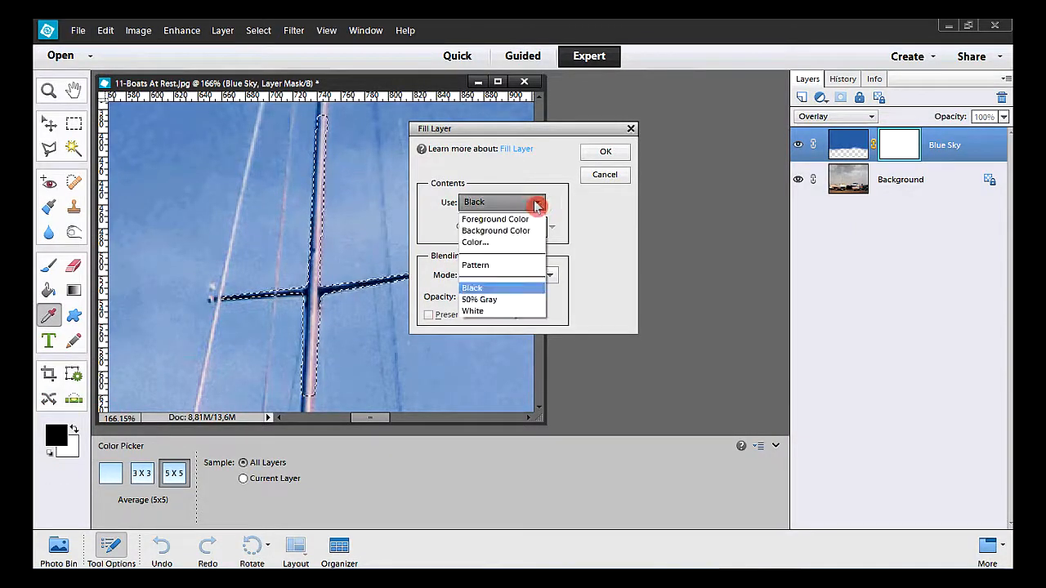
{"action": "left_click", "coordinate": [540, 228]}
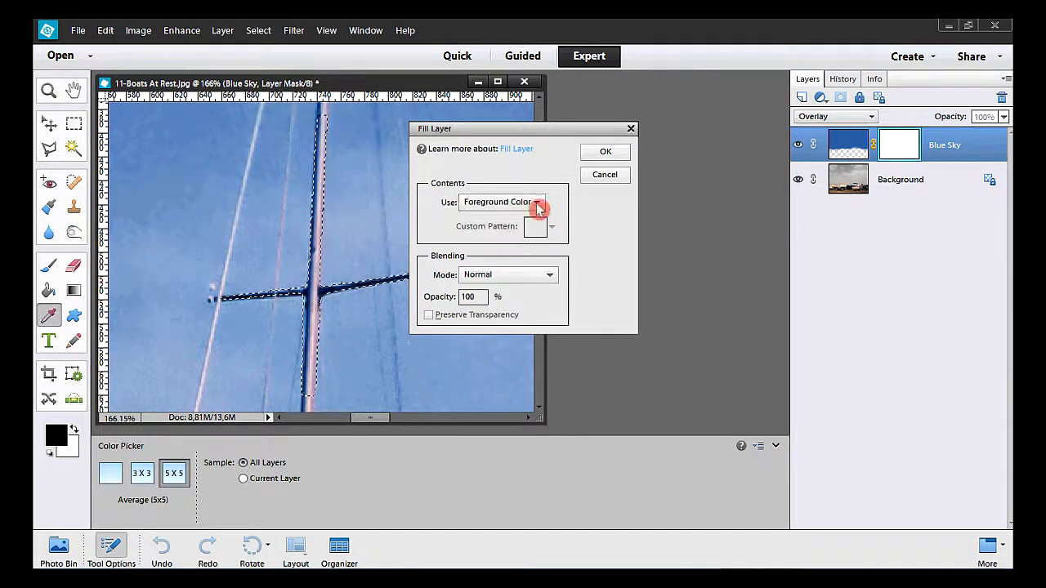
{"action": "left_click", "coordinate": [539, 204]}
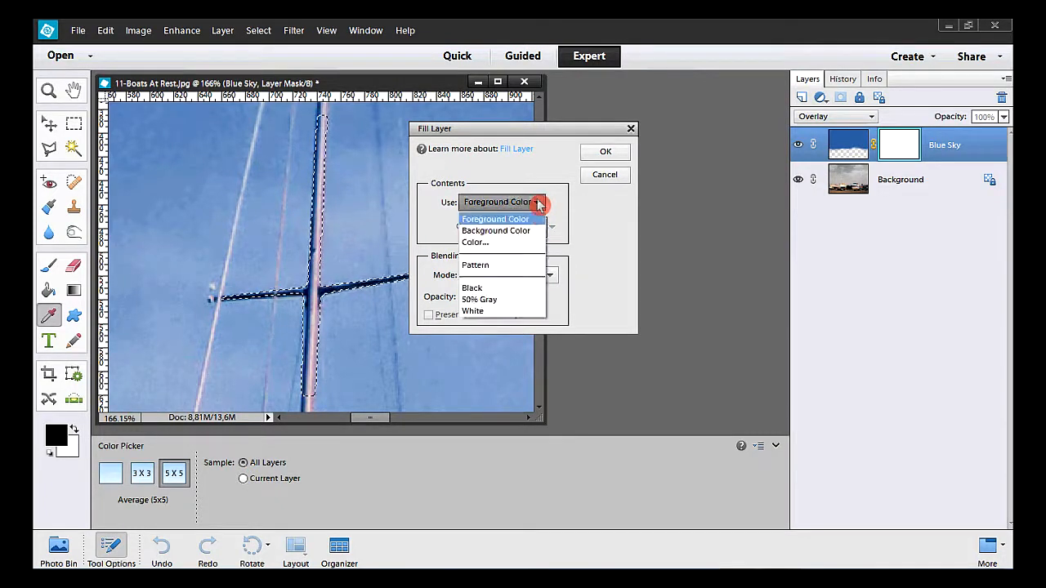
{"action": "left_click", "coordinate": [501, 288]}
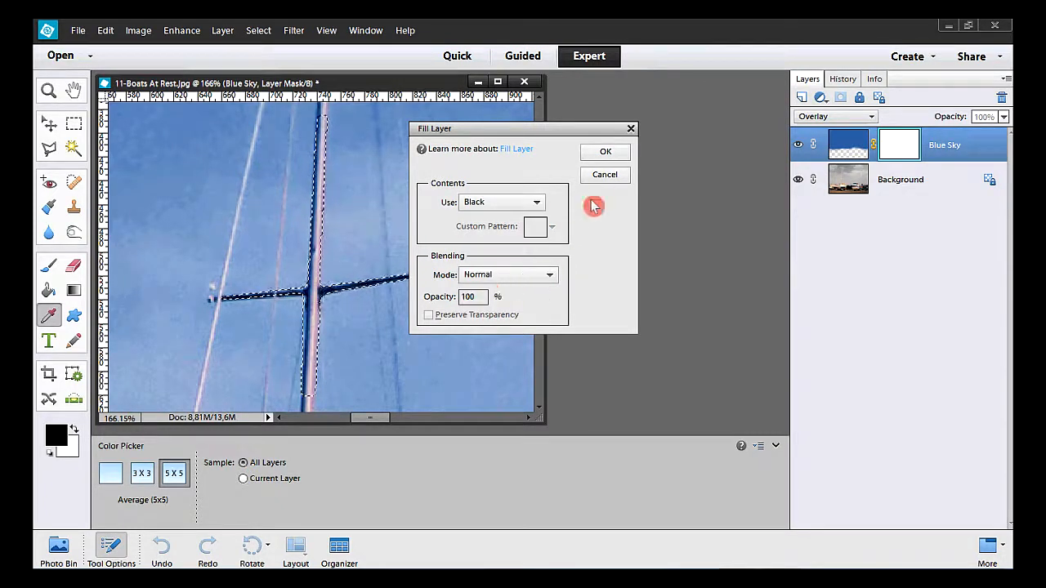
{"action": "left_click", "coordinate": [605, 152]}
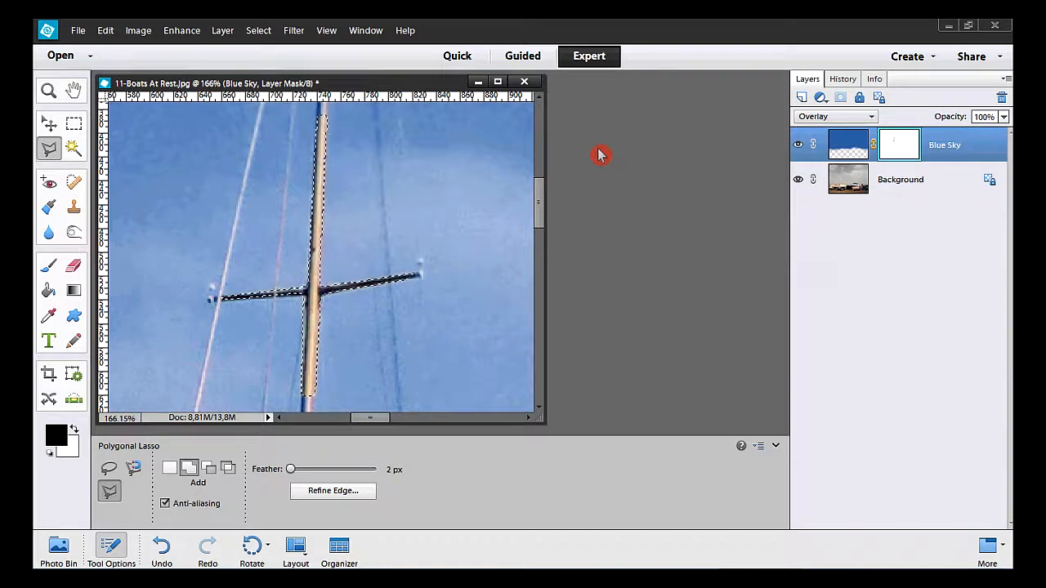
Clear the current selection and outline the middle mast's upper section up to its tip with the Polygonal Lasso
{"action": "left_click", "coordinate": [258, 33]}
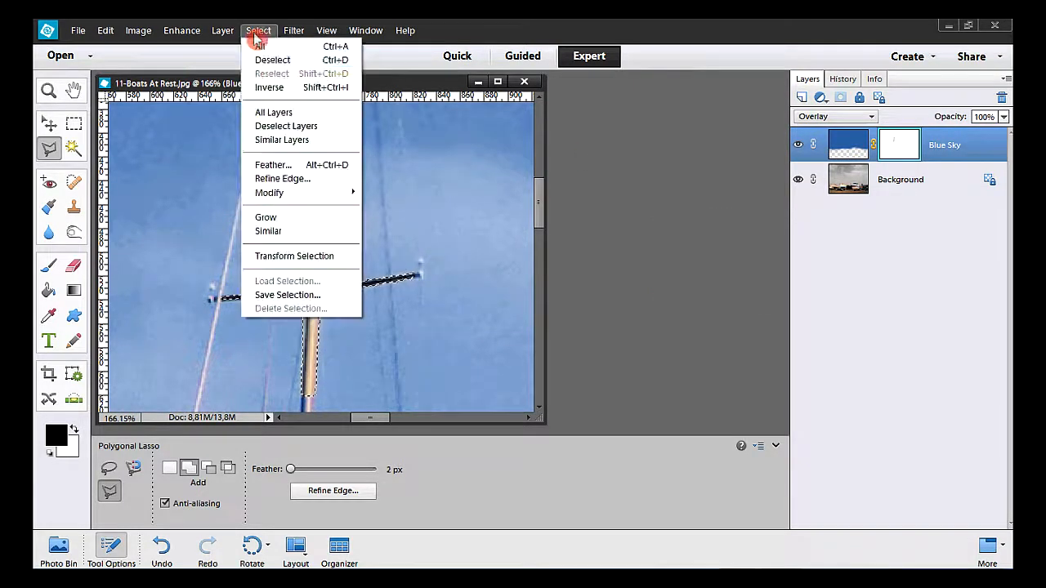
{"action": "left_click", "coordinate": [305, 63]}
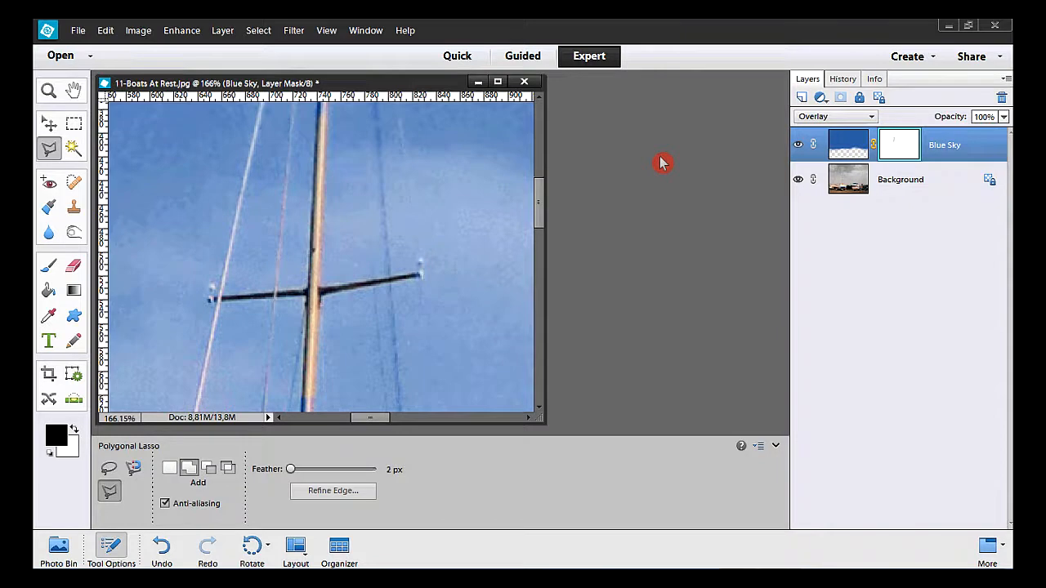
{"action": "left_click_drag", "start_coordinate": [549, 212], "coordinate": [551, 161]}
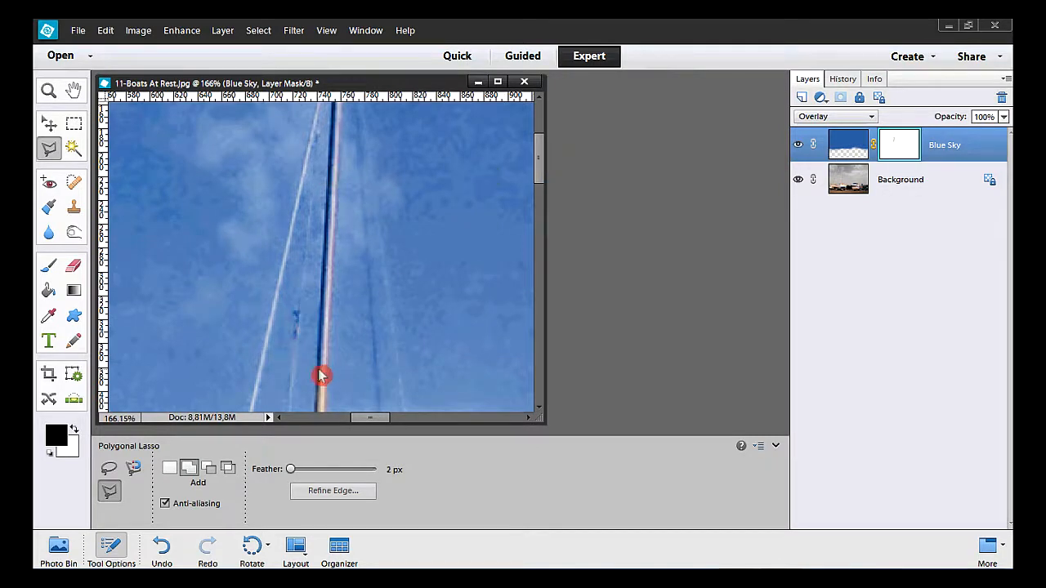
{"action": "scroll", "coordinate": [336, 102], "scroll_direction": "up", "scroll_amount": 5}
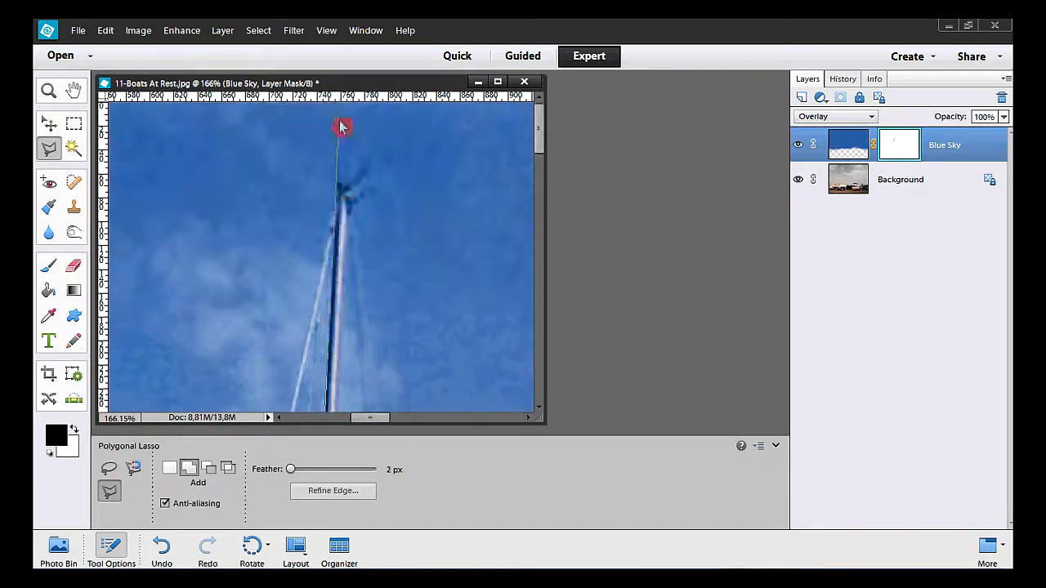
{"action": "left_click", "coordinate": [341, 185]}
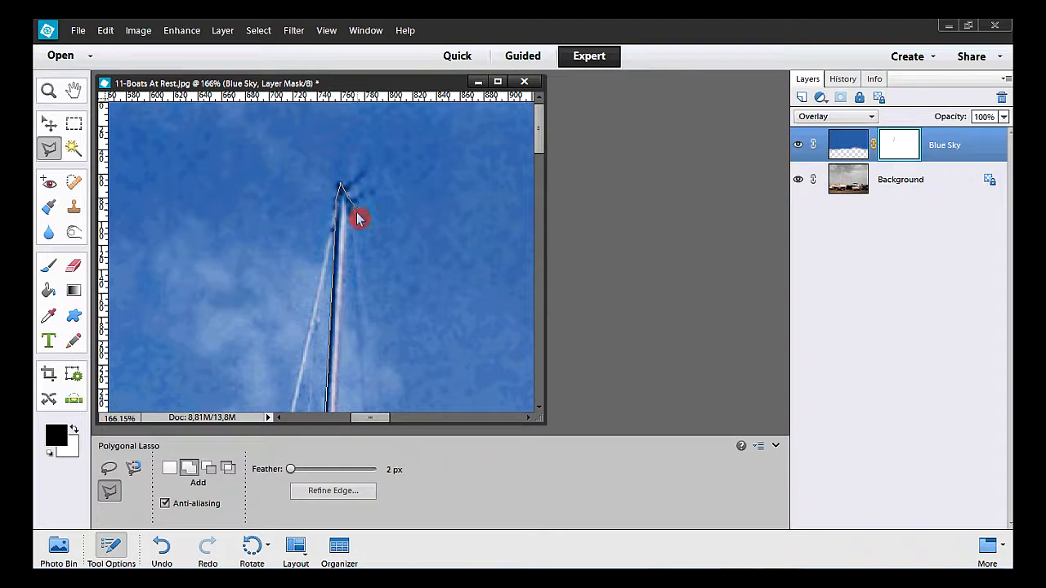
{"action": "left_click", "coordinate": [345, 219]}
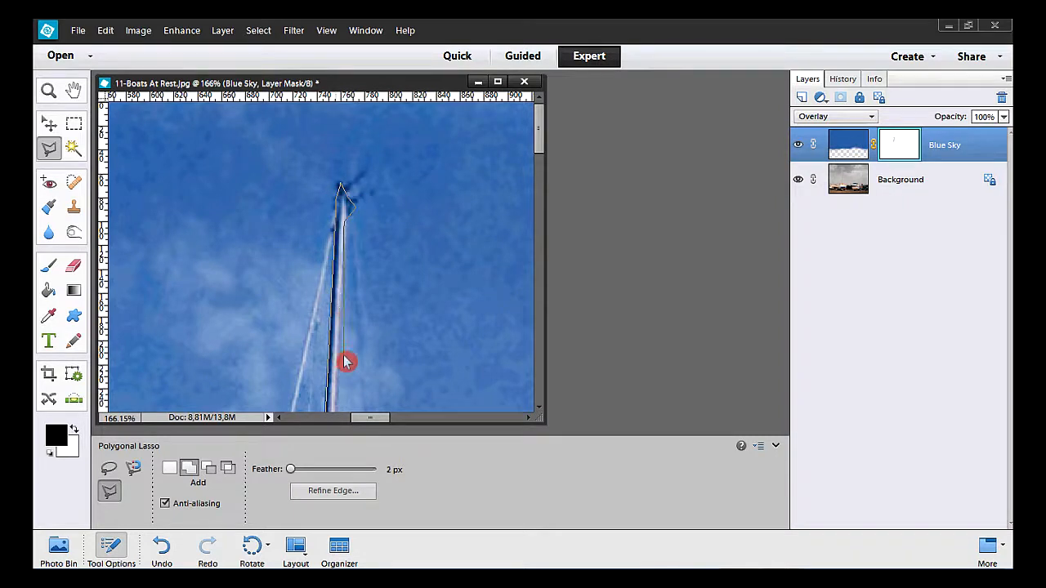
{"action": "left_click", "coordinate": [333, 412]}
{"action": "mouse_move", "coordinate": [338, 429]}
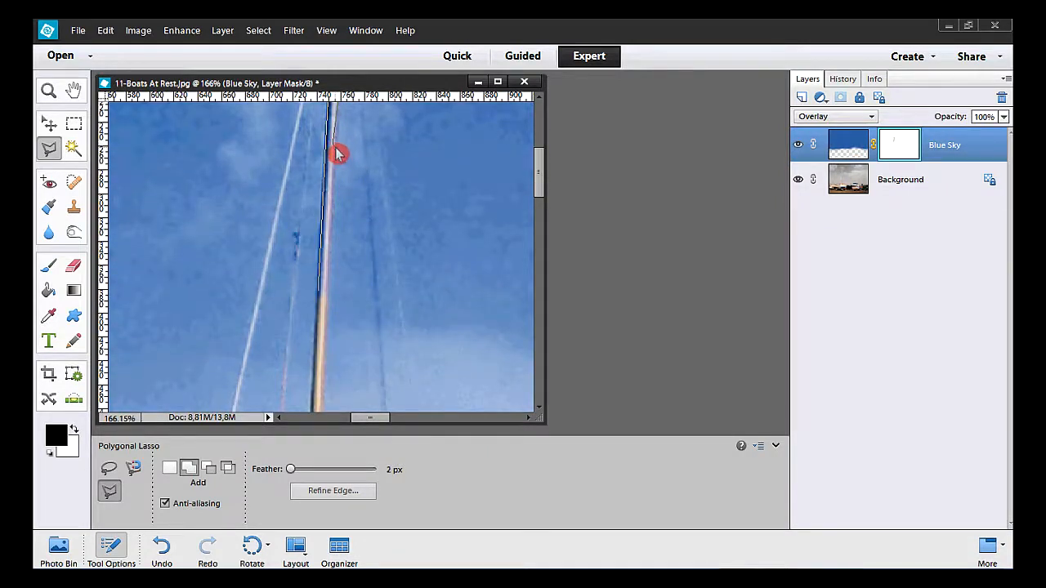
{"action": "double_click", "coordinate": [321, 298]}
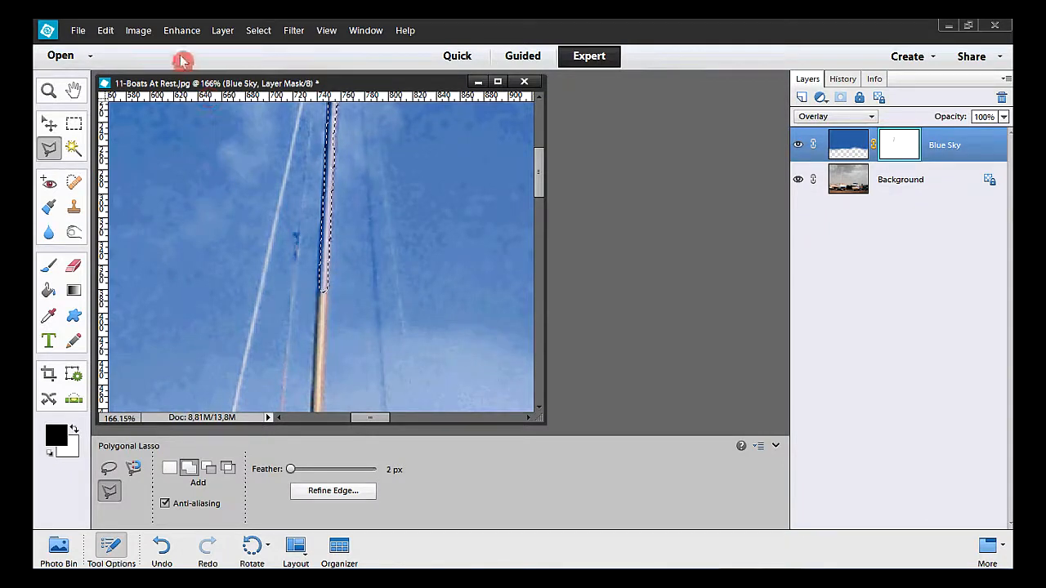
Fill the selected upper mast section on the Blue Sky layer mask with Black, Normal mode, 100% opacity, and deselect it
{"action": "left_click", "coordinate": [106, 31]}
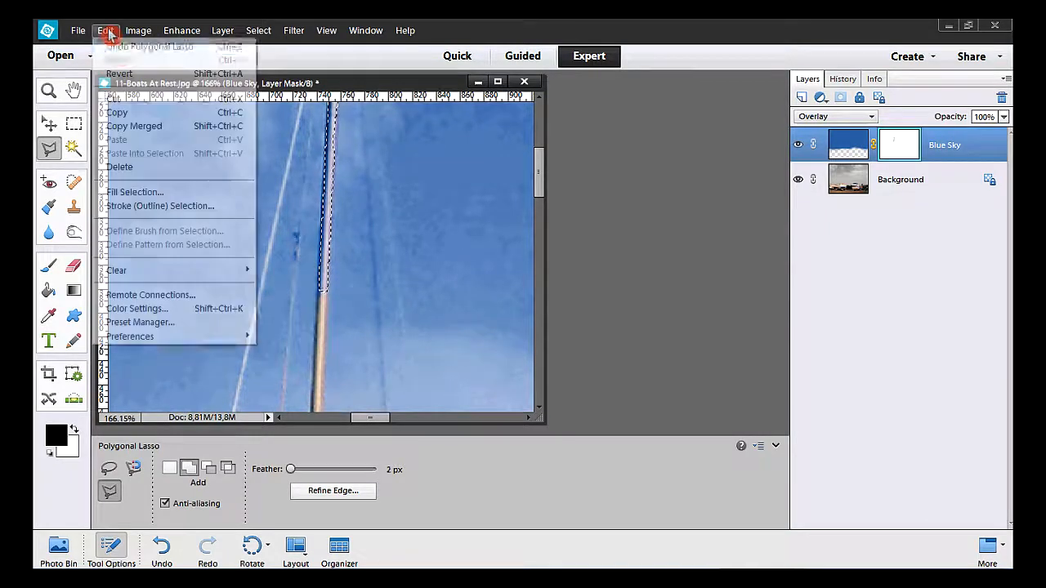
{"action": "left_click", "coordinate": [159, 193]}
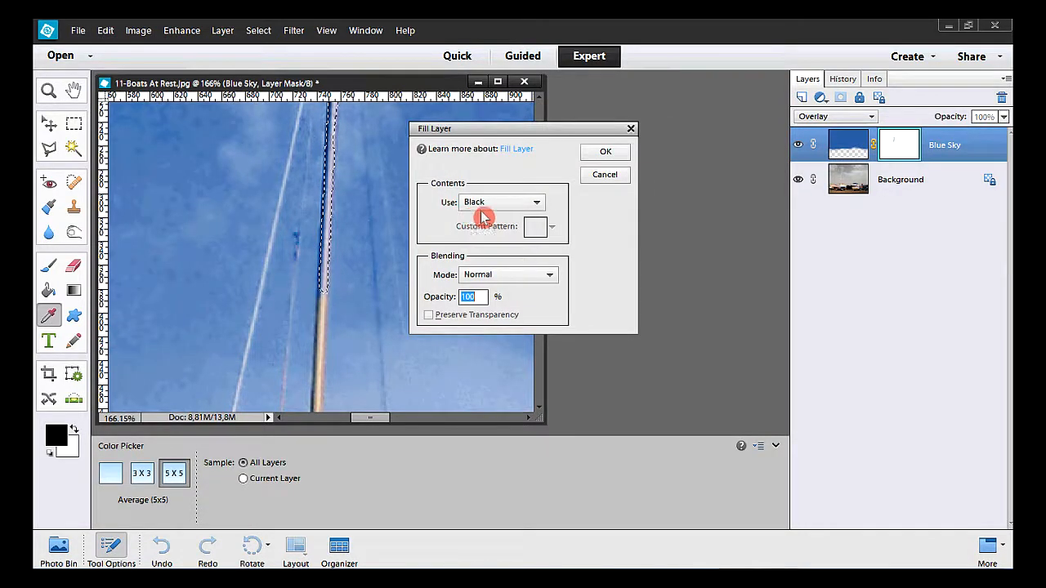
{"action": "left_click", "coordinate": [603, 152]}
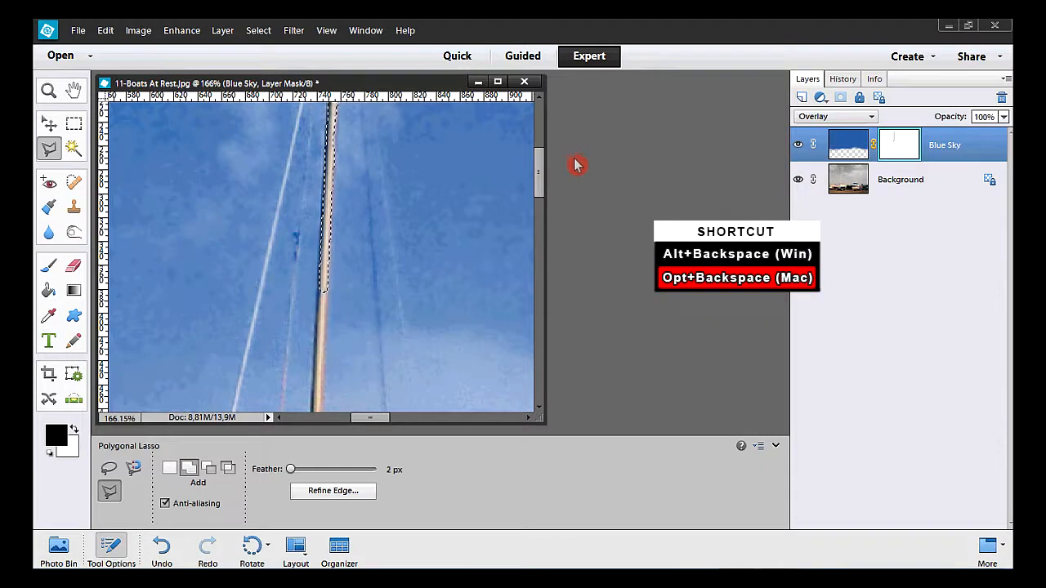
{"action": "left_click", "coordinate": [258, 30]}
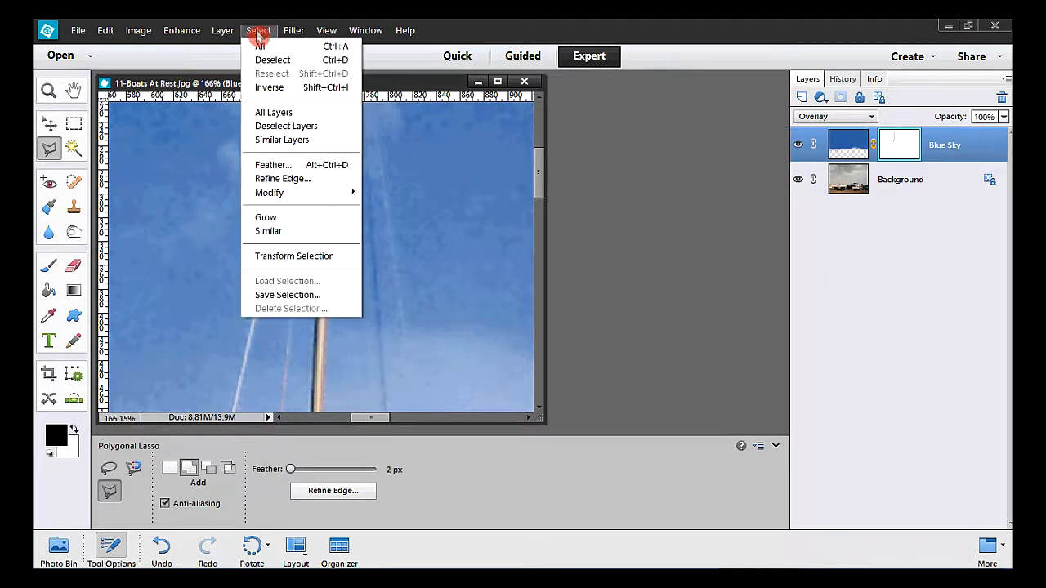
{"action": "left_click", "coordinate": [310, 62]}
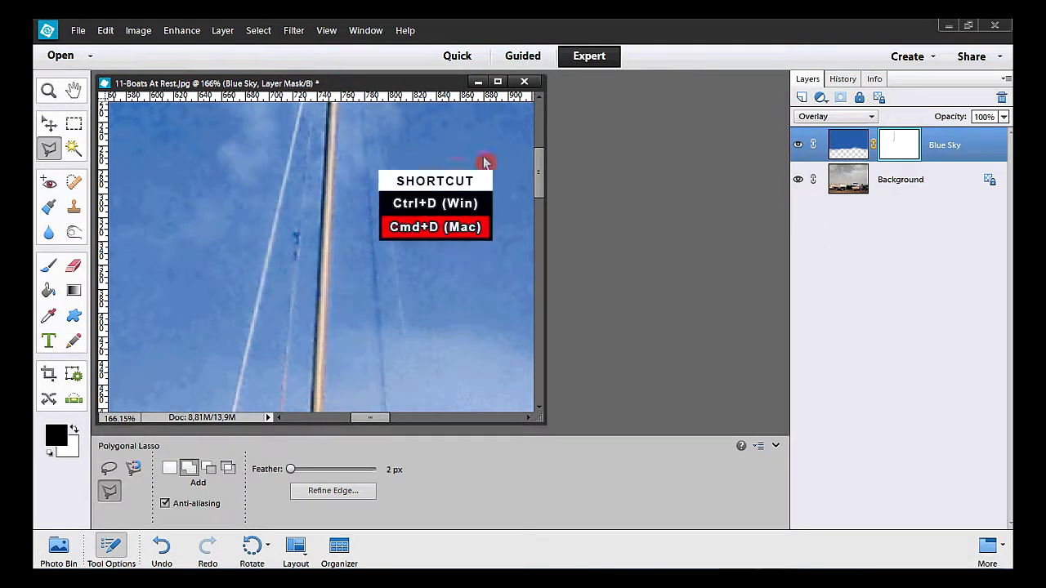
Outline the middle mast's lower section, from below the masked part down to the fittings above the boom, with the Polygonal Lasso
{"action": "left_click_drag", "start_coordinate": [542, 169], "coordinate": [539, 250]}
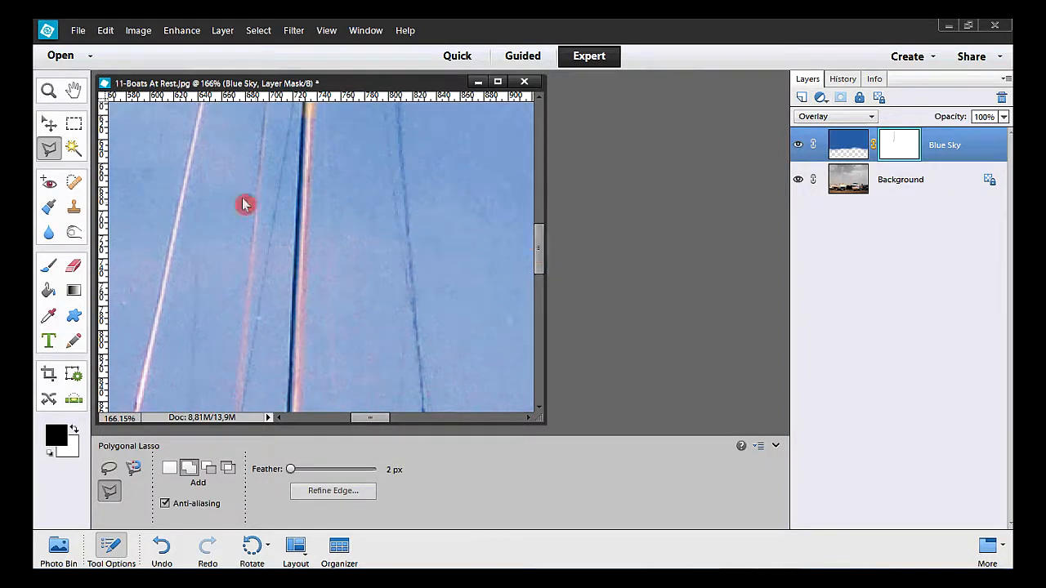
{"action": "left_click", "coordinate": [310, 108]}
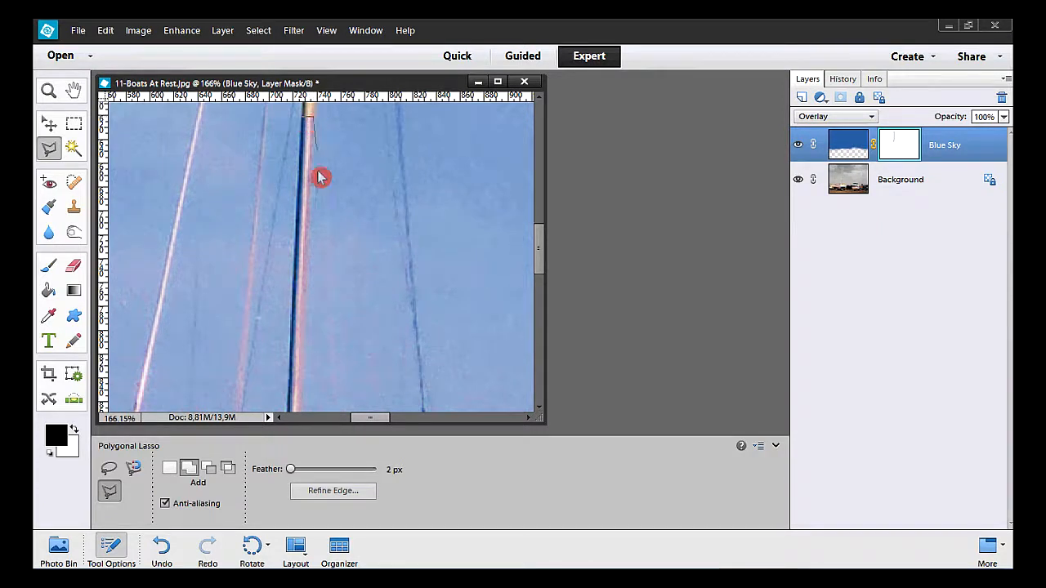
{"action": "left_click", "coordinate": [290, 411]}
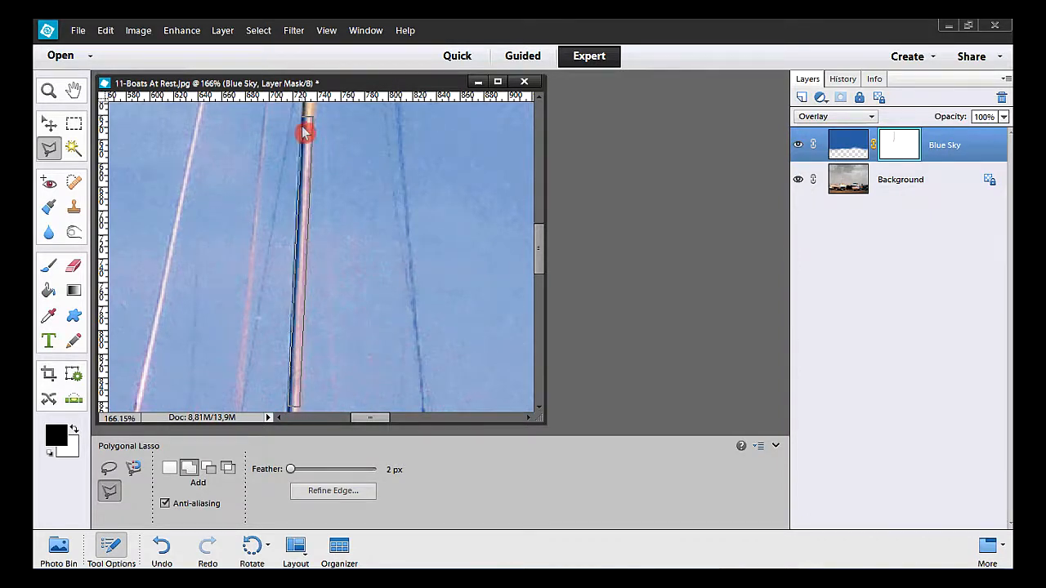
{"action": "left_click", "coordinate": [304, 117]}
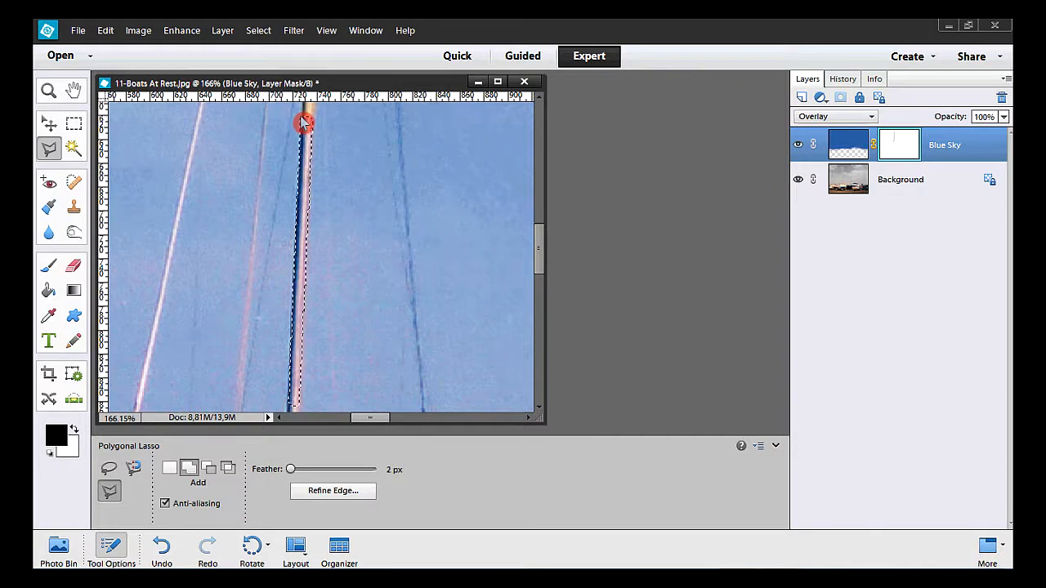
{"action": "left_click_drag", "start_coordinate": [539, 244], "coordinate": [539, 291]}
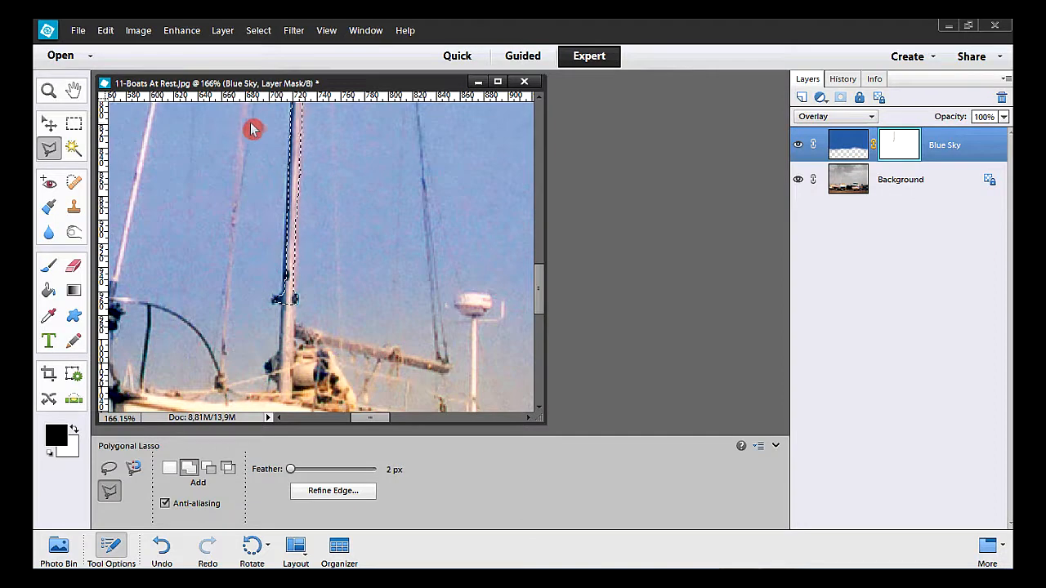
Fill the selected lower mast section on the Blue Sky layer mask with Black, Normal mode, 100% opacity, and deselect it
{"action": "left_click", "coordinate": [106, 31]}
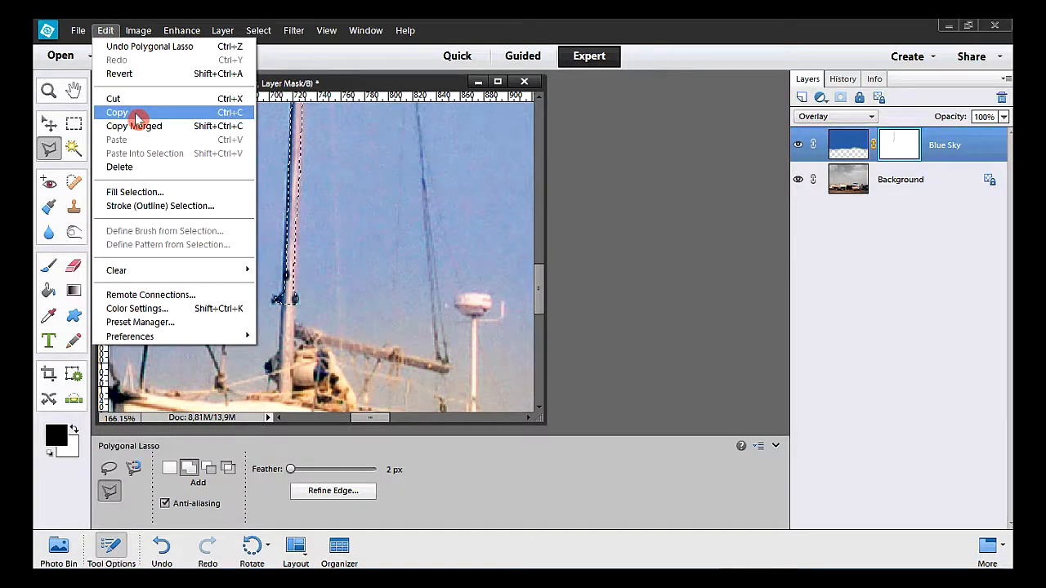
{"action": "left_click", "coordinate": [172, 192]}
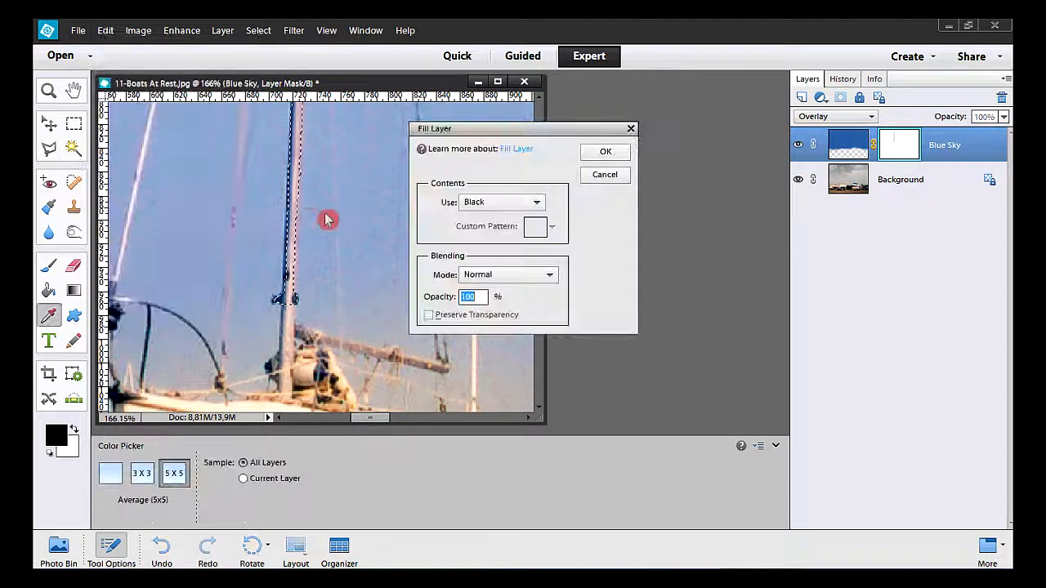
{"action": "left_click", "coordinate": [594, 155]}
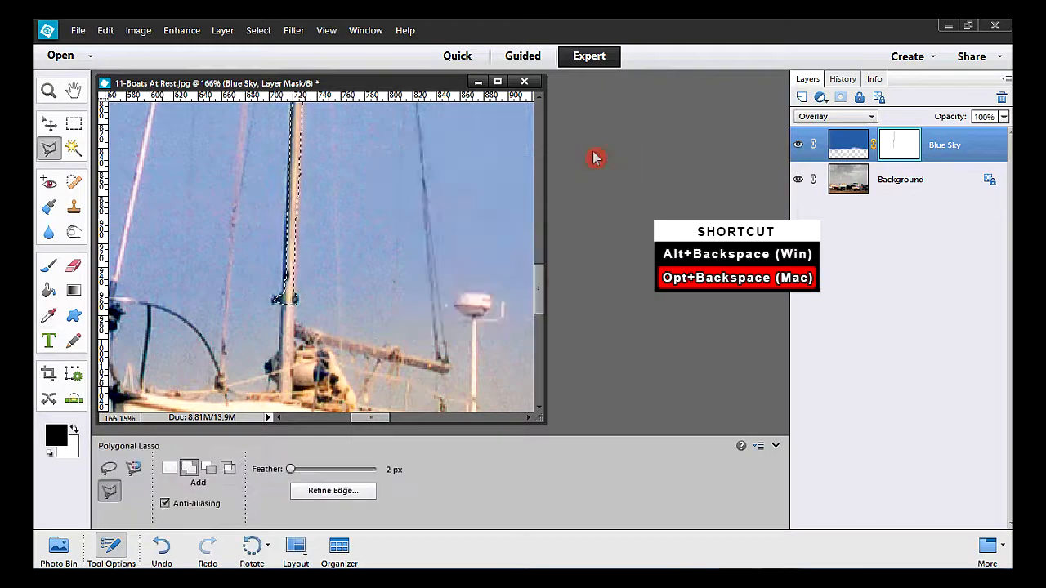
{"action": "left_click", "coordinate": [258, 30]}
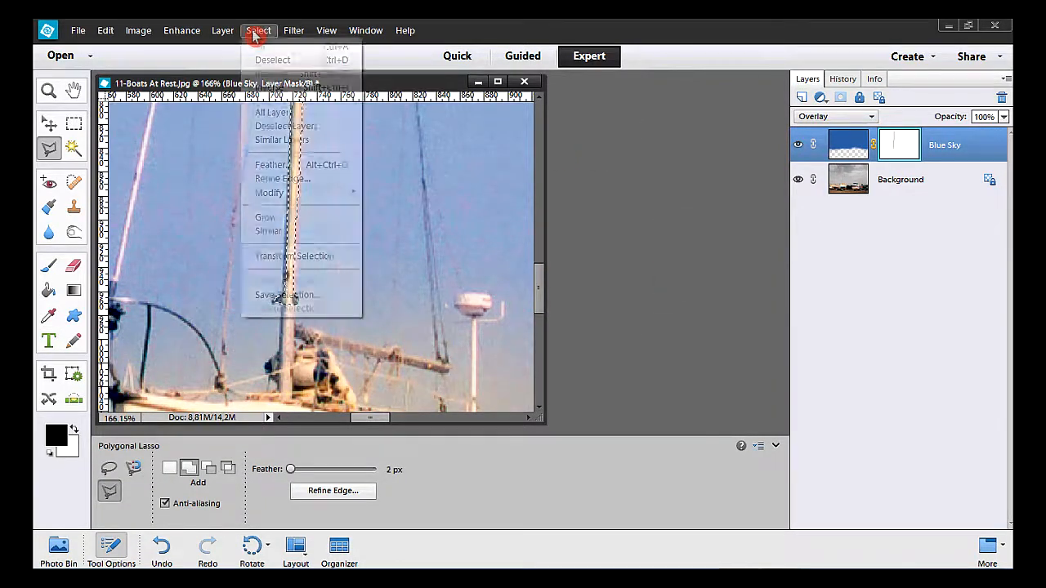
{"action": "left_click", "coordinate": [306, 60]}
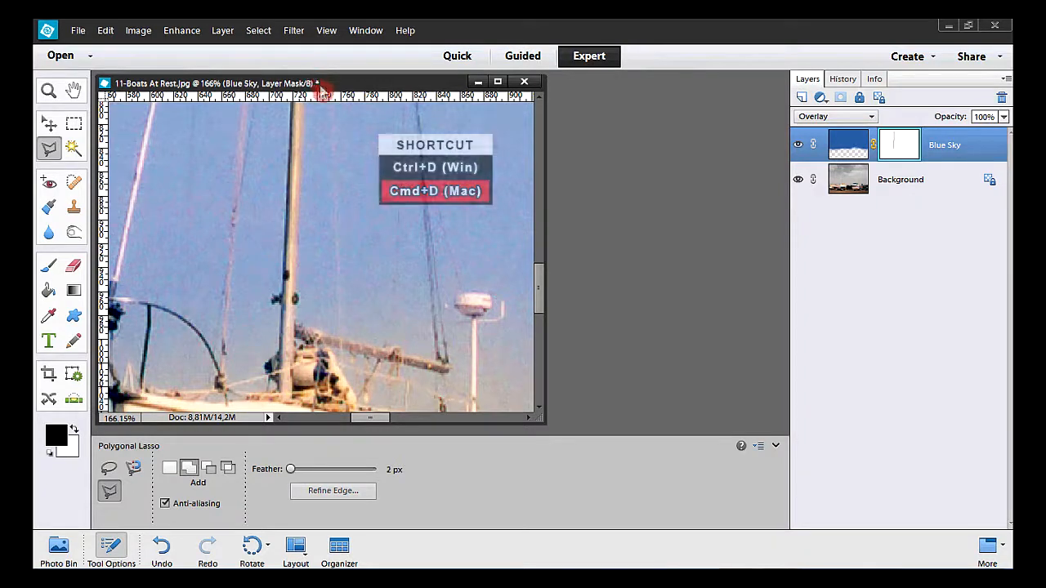
Fit the whole photo in view and inspect the Blue Sky layer mask on its own, returning to the normal image view
{"action": "double_click", "coordinate": [73, 88]}
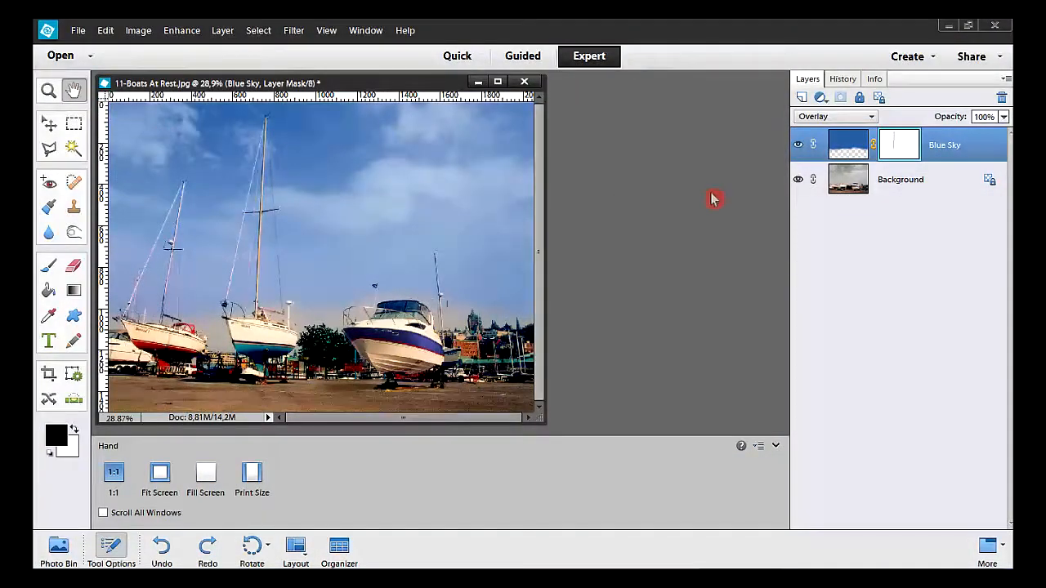
{"action": "left_click", "coordinate": [902, 147], "text": "alt"}
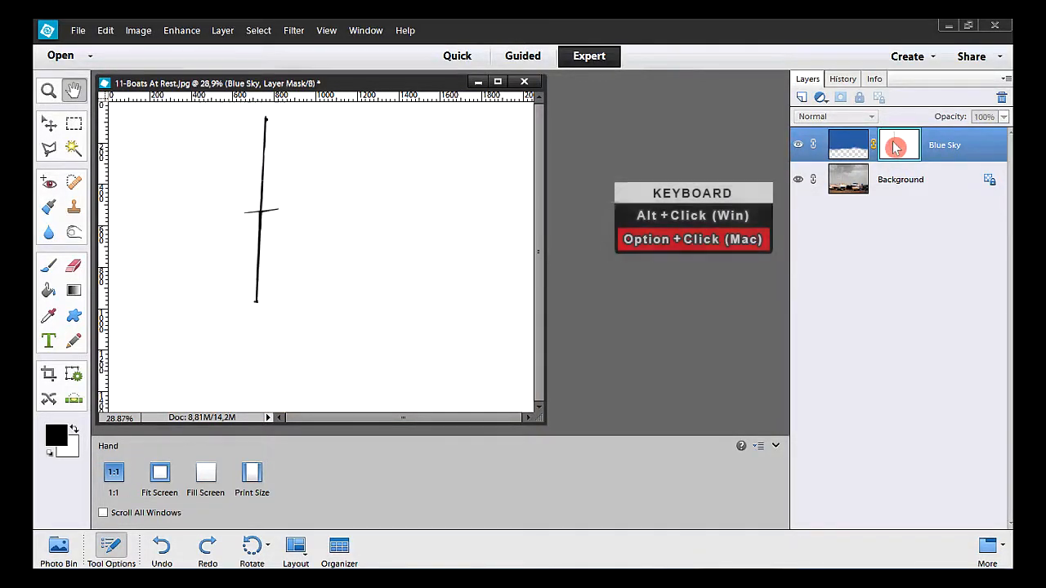
{"action": "left_click", "coordinate": [896, 148], "text": "alt"}
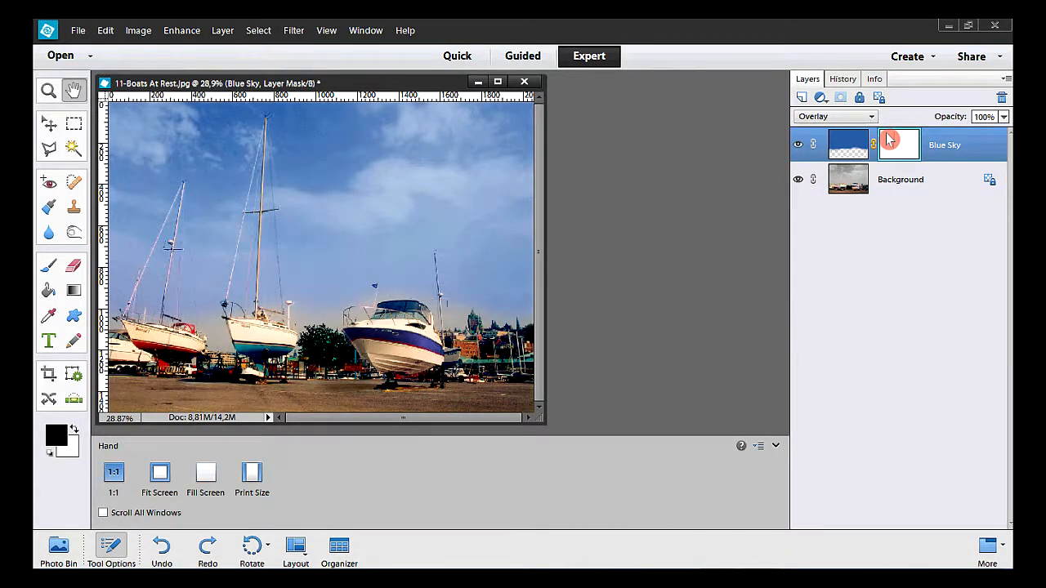
Target the Blue Sky layer's paint instead of its mask and set up the Burn tool with a 1000 px brush
{"action": "left_click", "coordinate": [860, 141]}
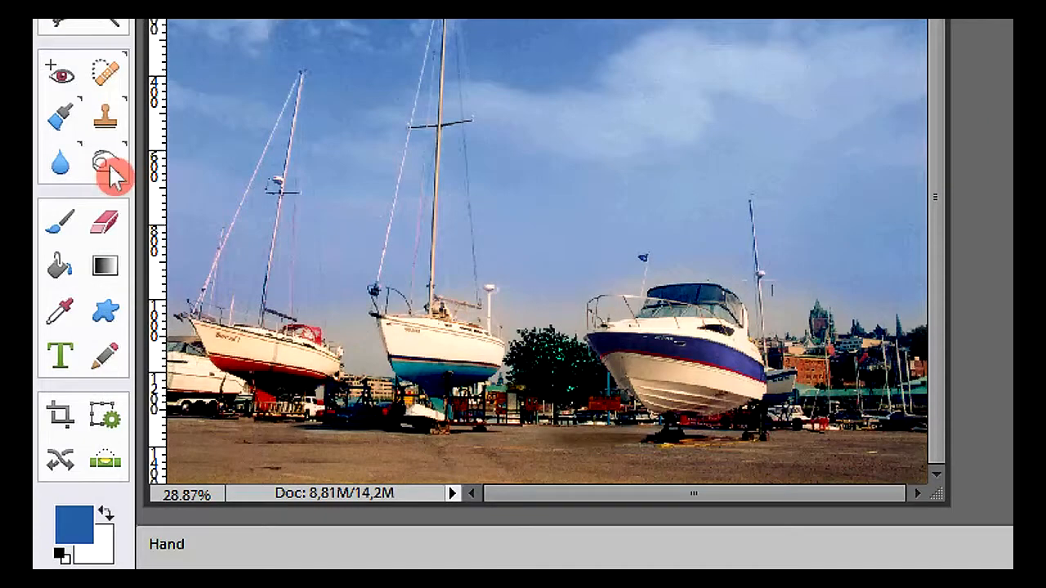
{"action": "left_click", "coordinate": [106, 168]}
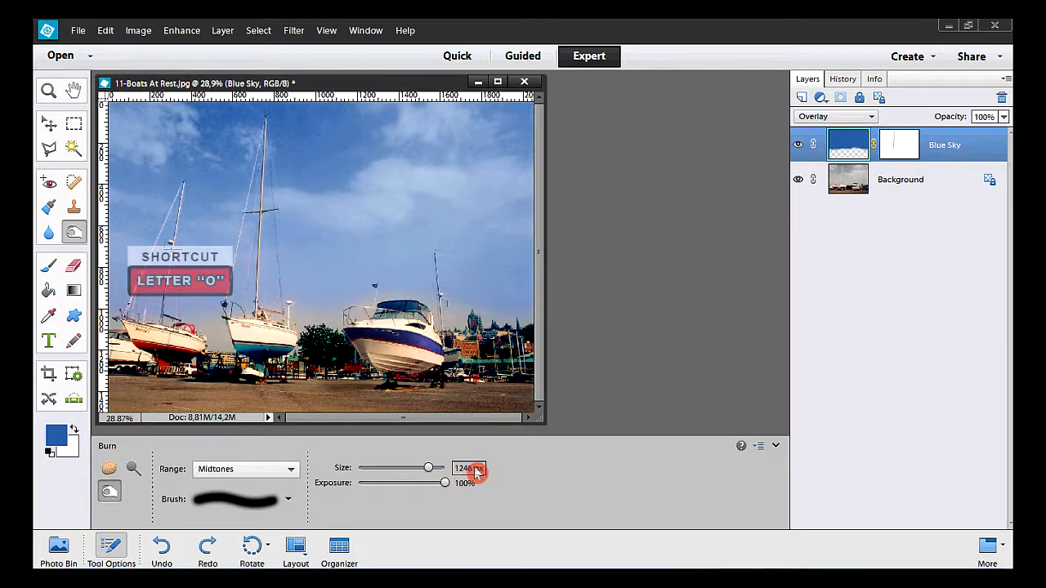
{"action": "left_click", "coordinate": [470, 473]}
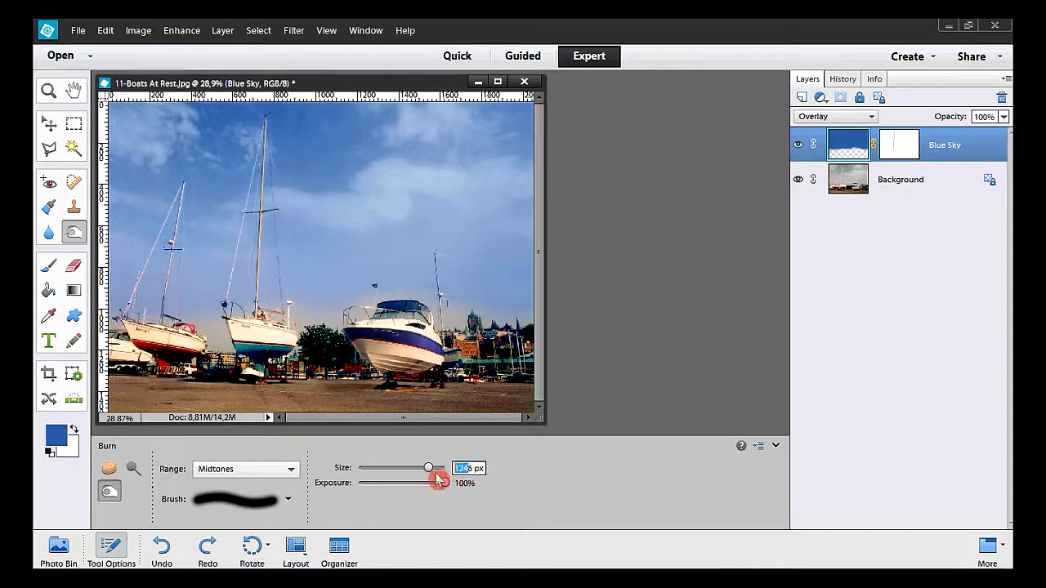
{"action": "left_click_drag", "start_coordinate": [464, 472], "coordinate": [442, 475]}
{"action": "type", "text": "1000"}
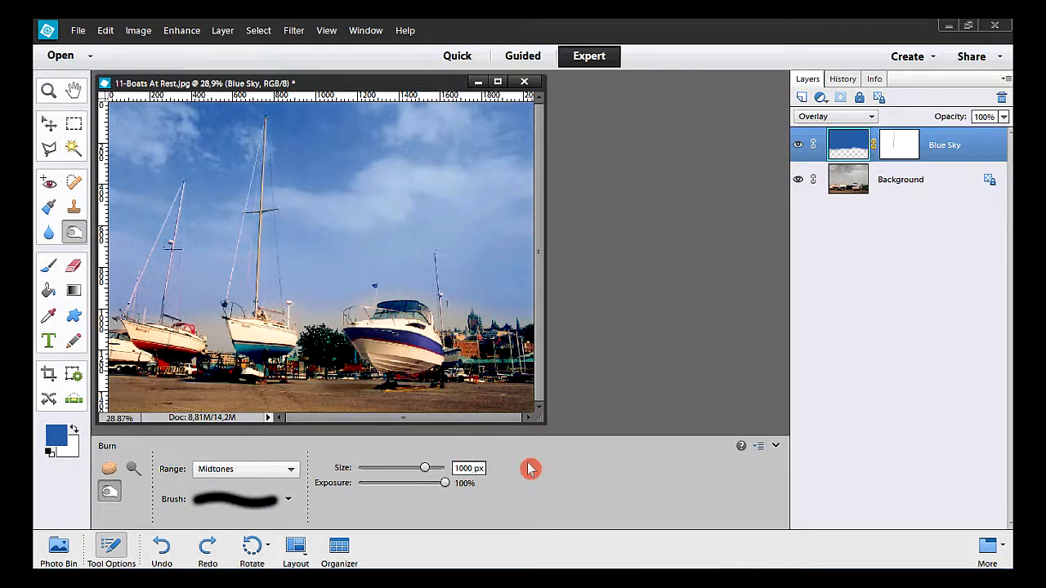
{"action": "key", "text": "Return"}
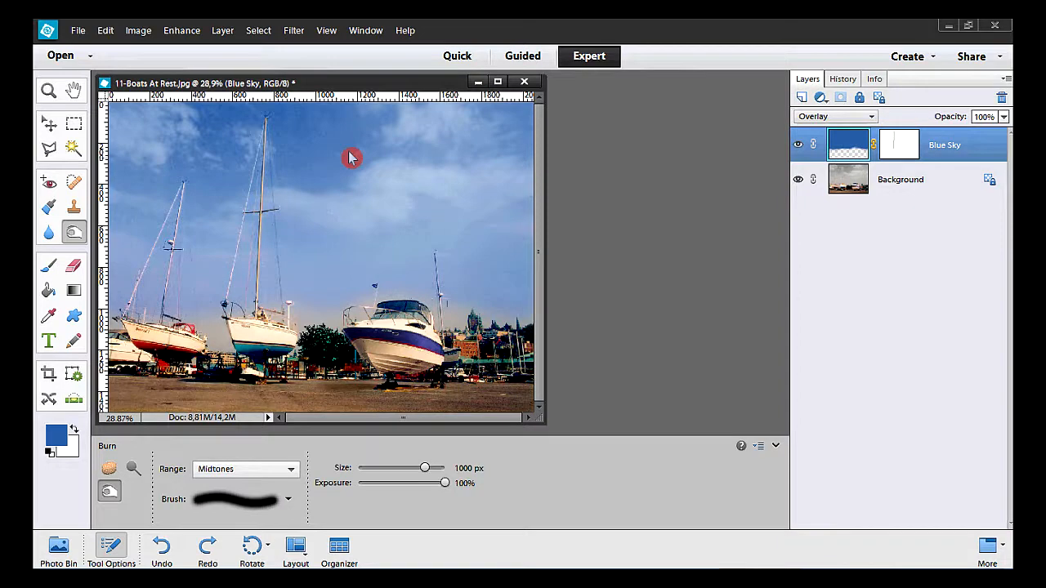
Darken the upper part of the sky across the photo's full width with the Burn tool, Midtones range at 100% exposure
{"action": "left_click", "coordinate": [295, 113]}
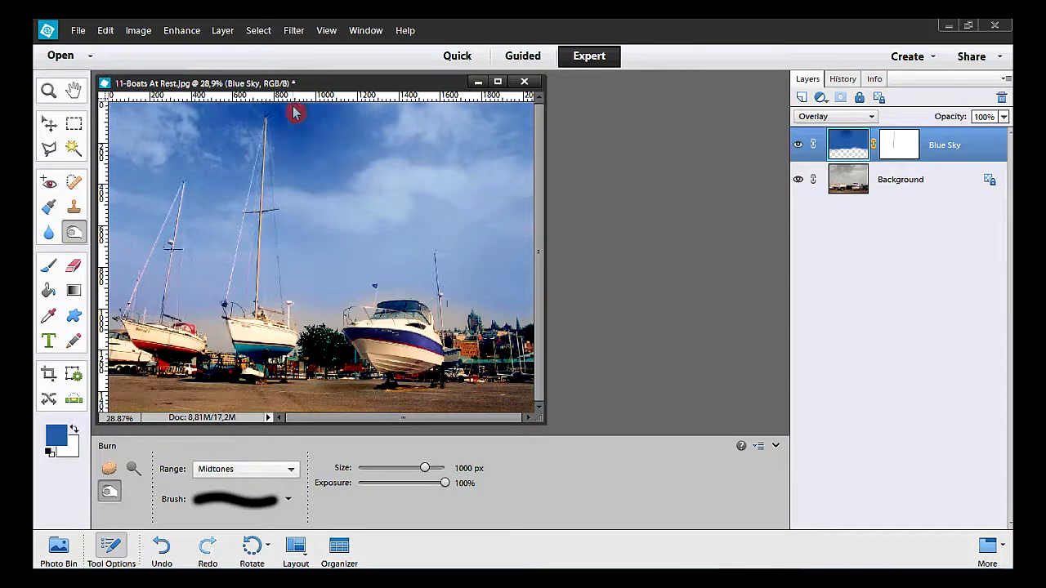
{"action": "left_click", "coordinate": [155, 117]}
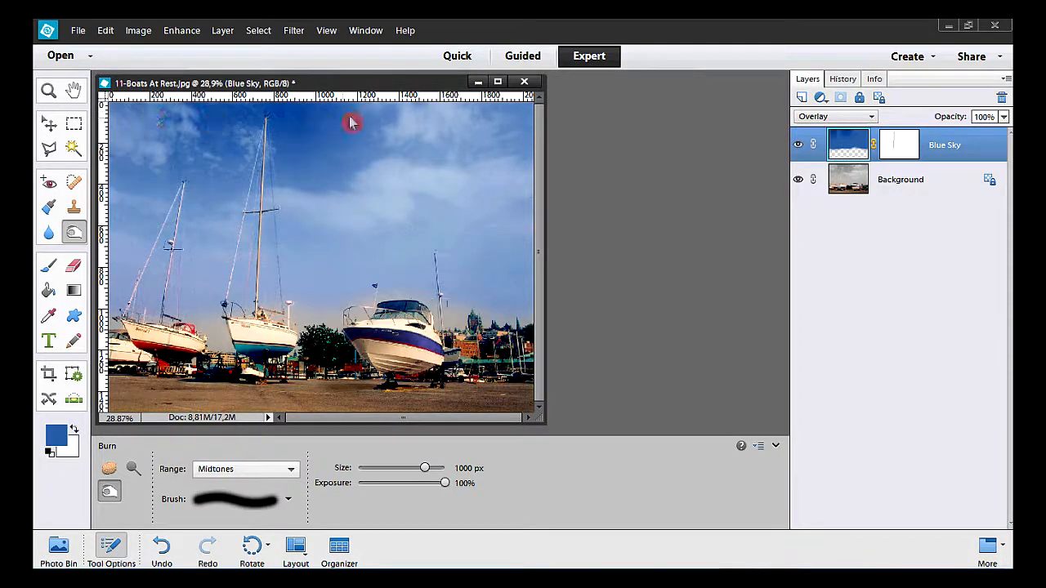
{"action": "left_click", "coordinate": [485, 120]}
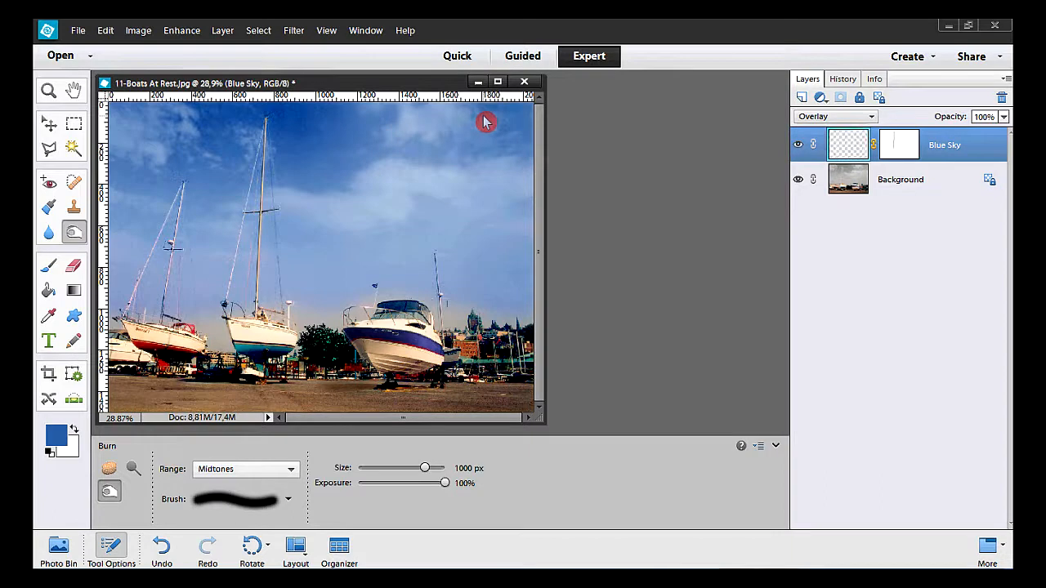
{"action": "left_click", "coordinate": [360, 134]}
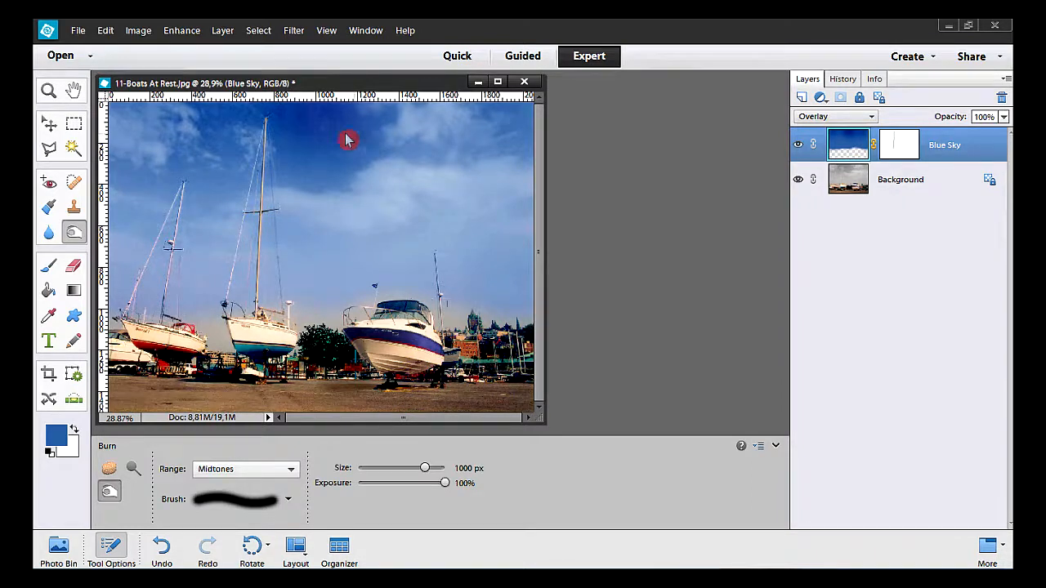
Outline the motorboat's mast and its white radar dome with the Polygonal Lasso, Add mode and 2 px feather
{"action": "left_click", "coordinate": [48, 91]}
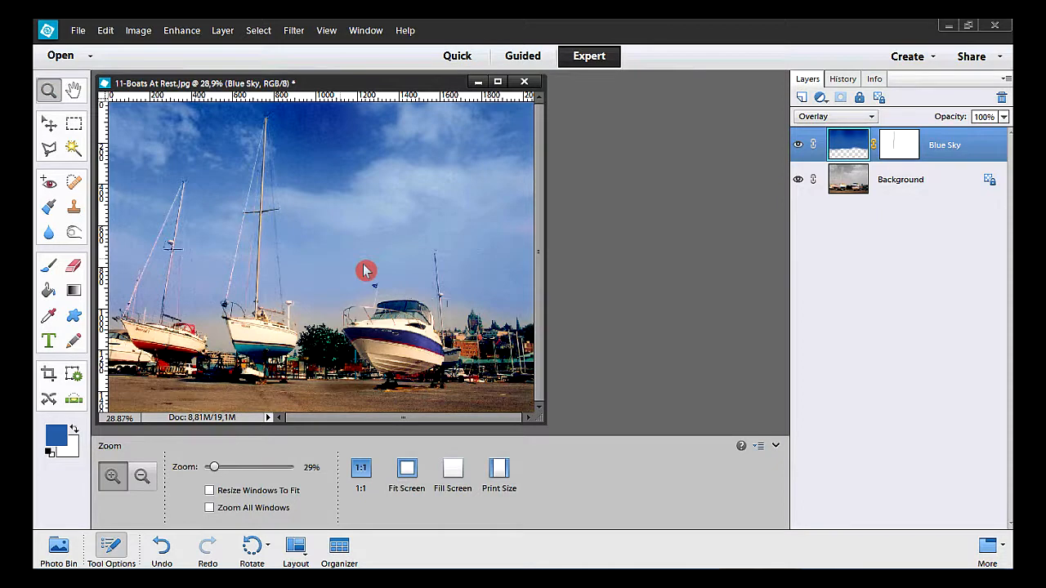
{"action": "left_click_drag", "start_coordinate": [420, 249], "coordinate": [462, 316]}
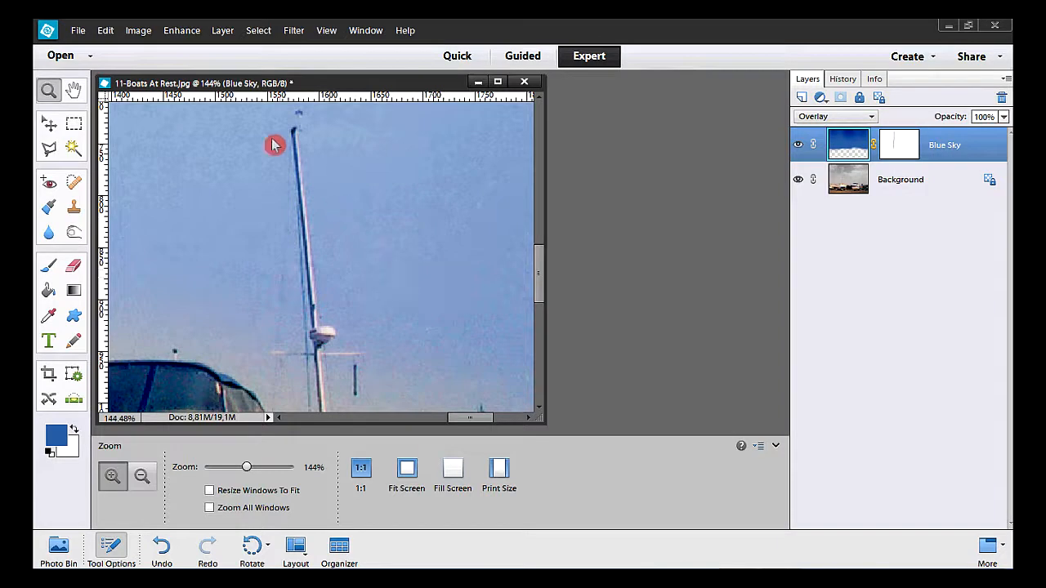
{"action": "left_click_drag", "start_coordinate": [223, 108], "coordinate": [361, 195]}
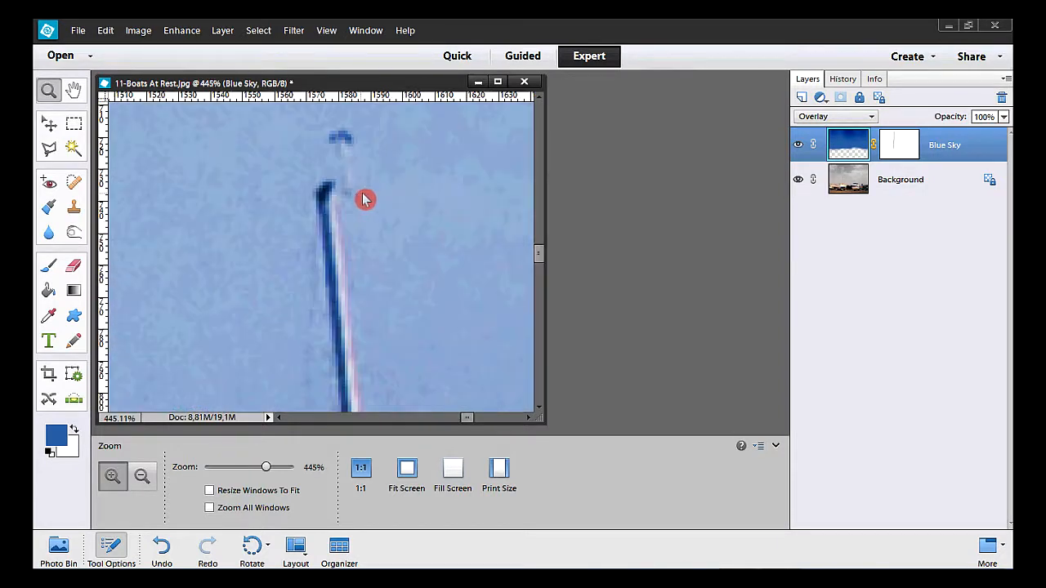
{"action": "left_click", "coordinate": [50, 149]}
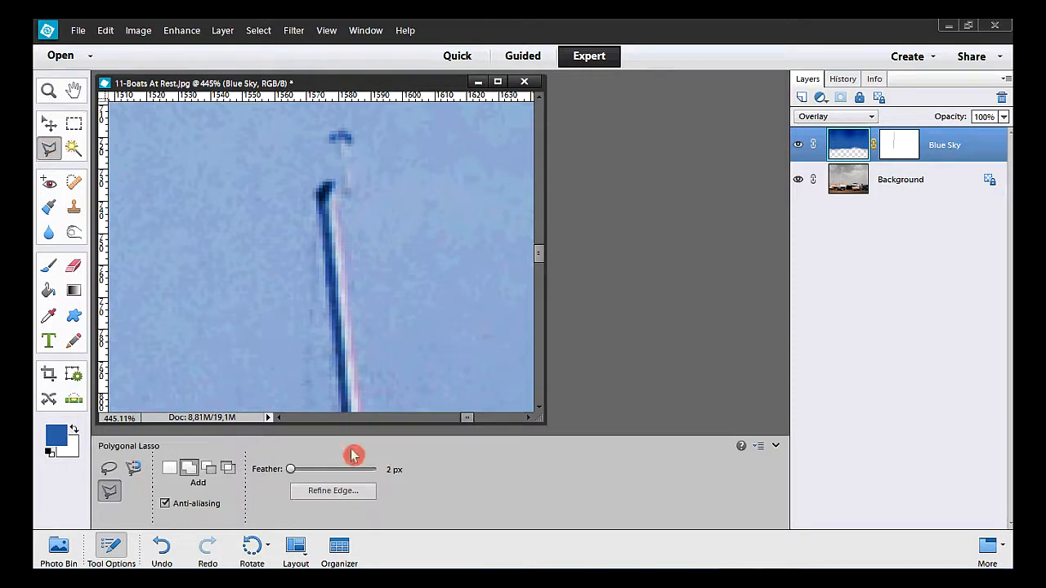
{"action": "left_click", "coordinate": [315, 196]}
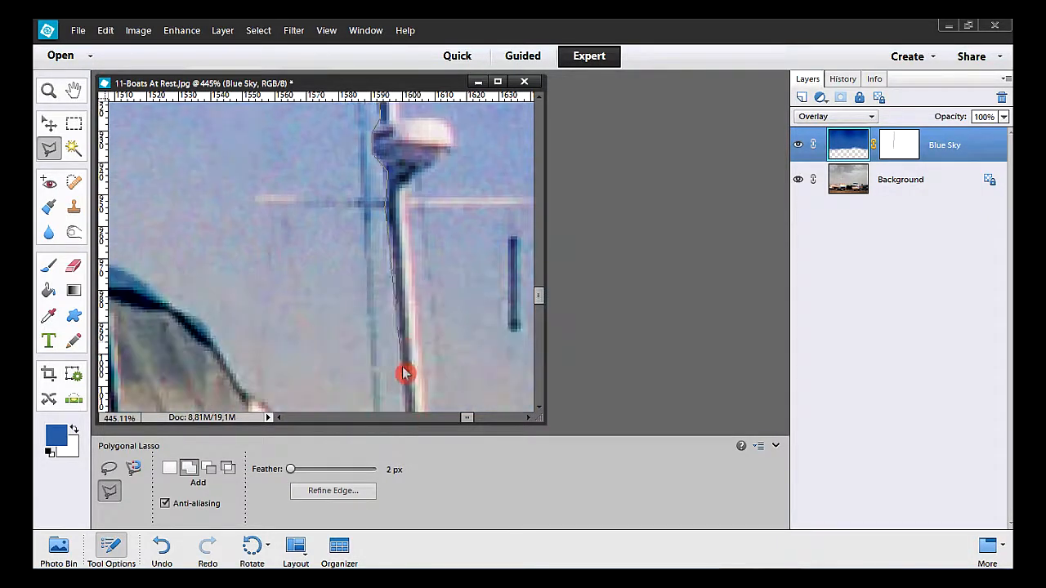
{"action": "left_click", "coordinate": [403, 356]}
{"action": "left_click", "coordinate": [422, 349]}
{"action": "left_click", "coordinate": [404, 196]}
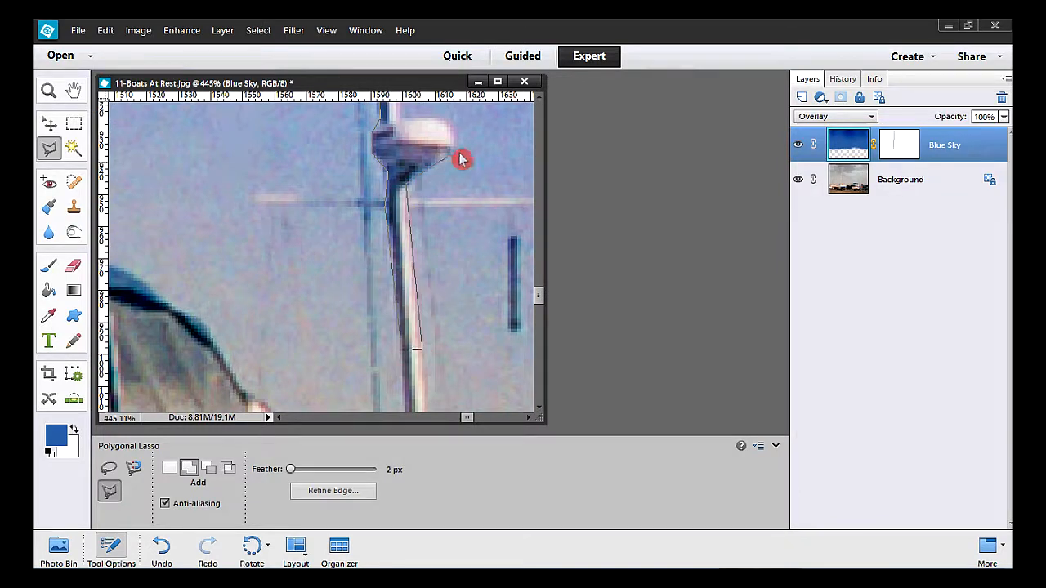
{"action": "left_click", "coordinate": [453, 146]}
{"action": "left_click", "coordinate": [452, 129]}
{"action": "left_click", "coordinate": [440, 119]}
{"action": "left_click", "coordinate": [400, 120]}
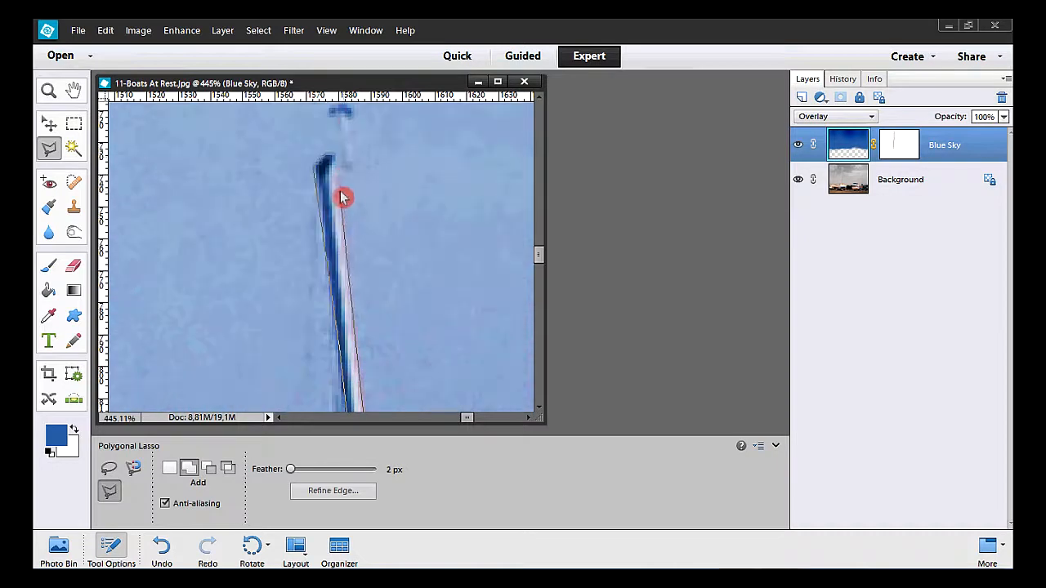
{"action": "double_click", "coordinate": [317, 167]}
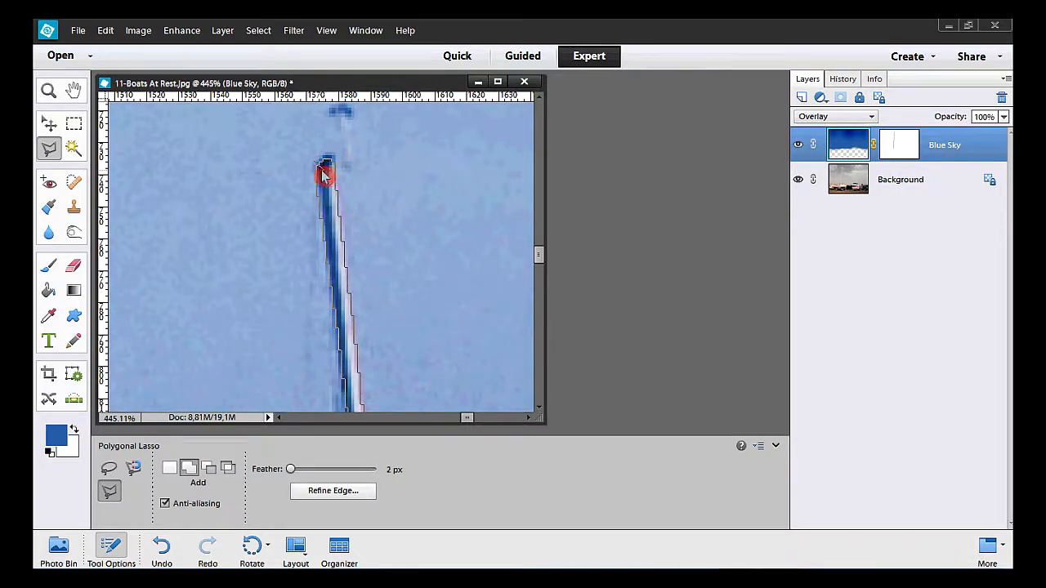
Fill the motorboat mast selection on the Blue Sky layer mask with Black, Normal mode, 100% opacity
{"action": "key", "text": "Escape"}
{"action": "key", "text": "ctrl+z"}
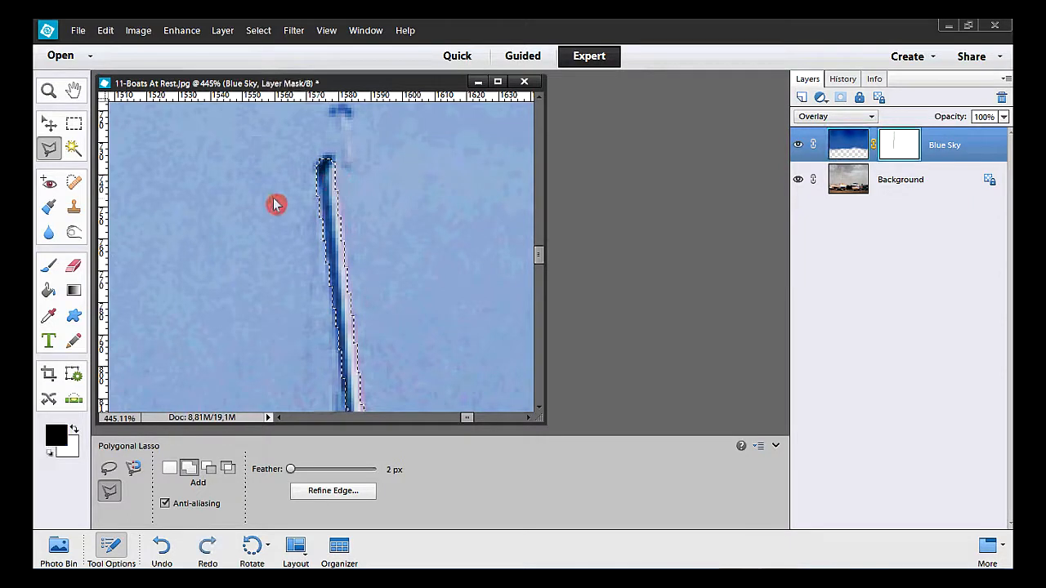
{"action": "left_click", "coordinate": [105, 30]}
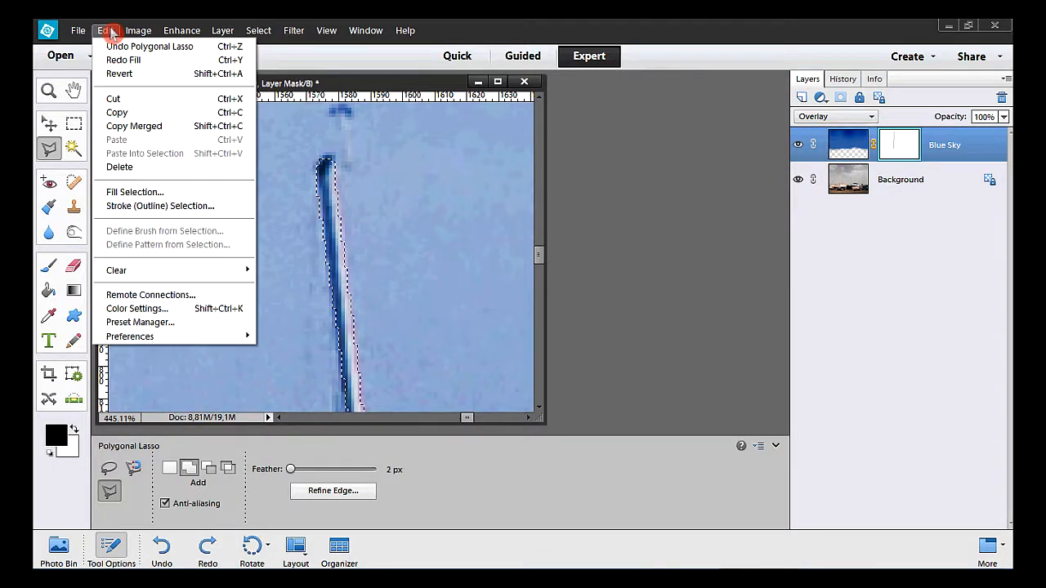
{"action": "left_click", "coordinate": [219, 192]}
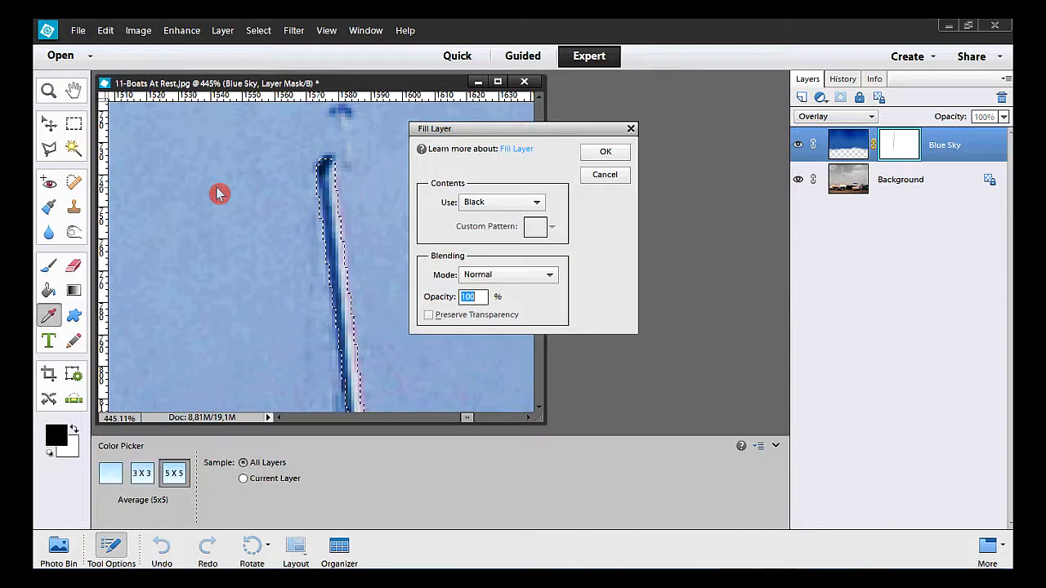
{"action": "left_click", "coordinate": [603, 153]}
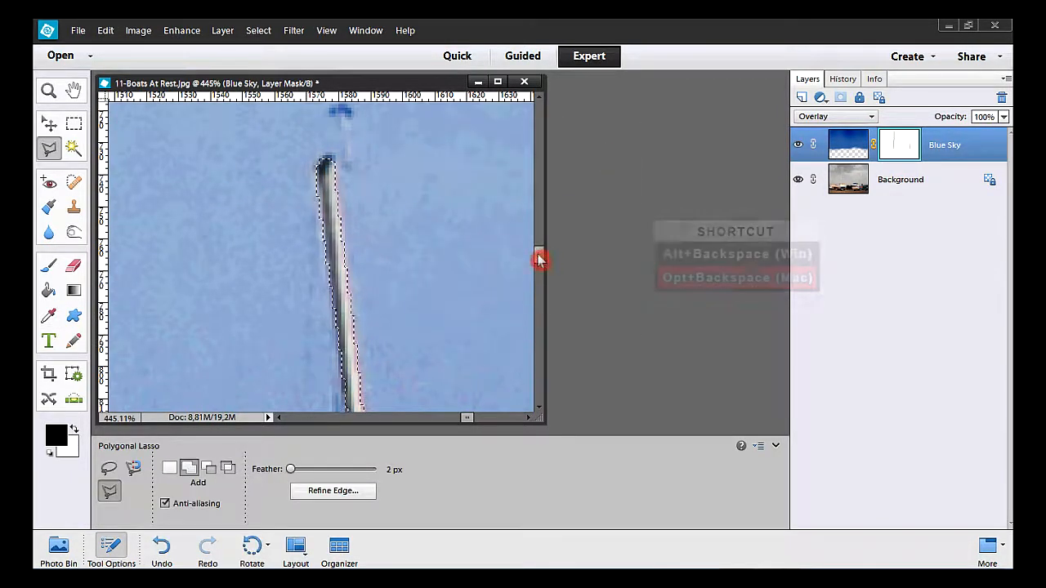
Add the left arm of the mast's crossbar to the selection, fill it with Black at 100% on the mask, and deselect
{"action": "left_click_drag", "start_coordinate": [537, 259], "coordinate": [552, 301]}
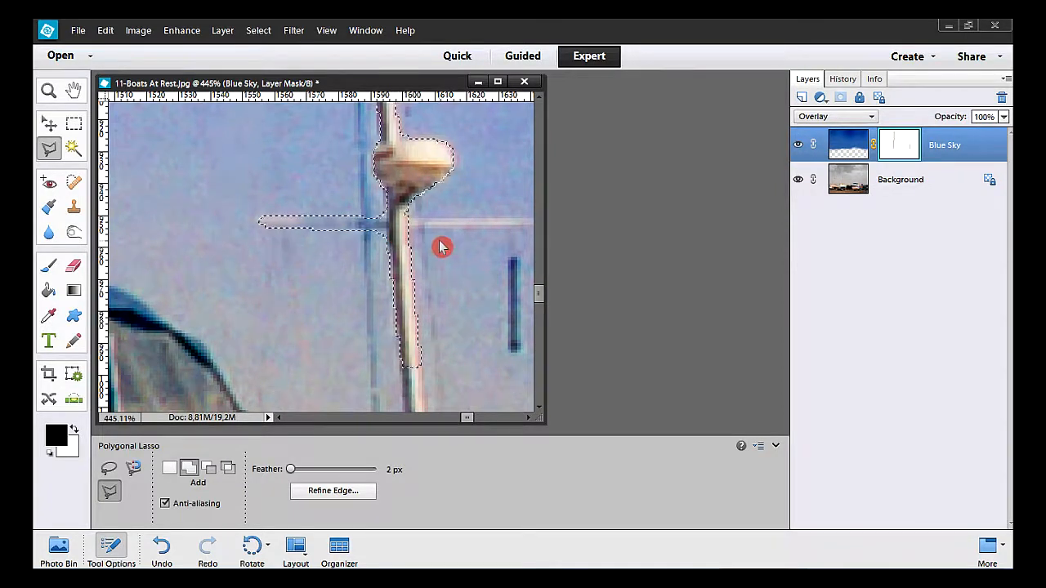
{"action": "left_click", "coordinate": [109, 30]}
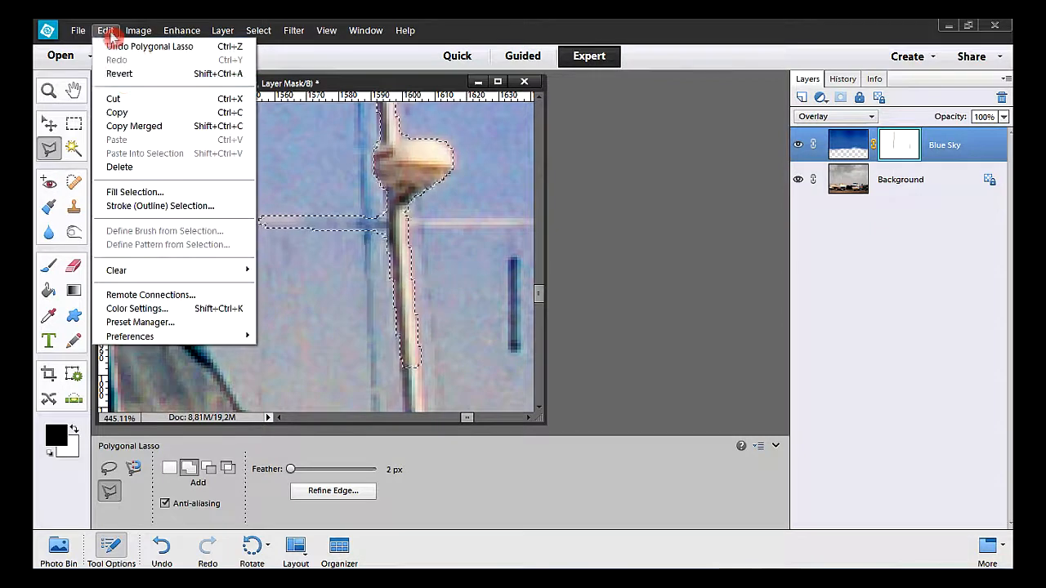
{"action": "left_click", "coordinate": [166, 198]}
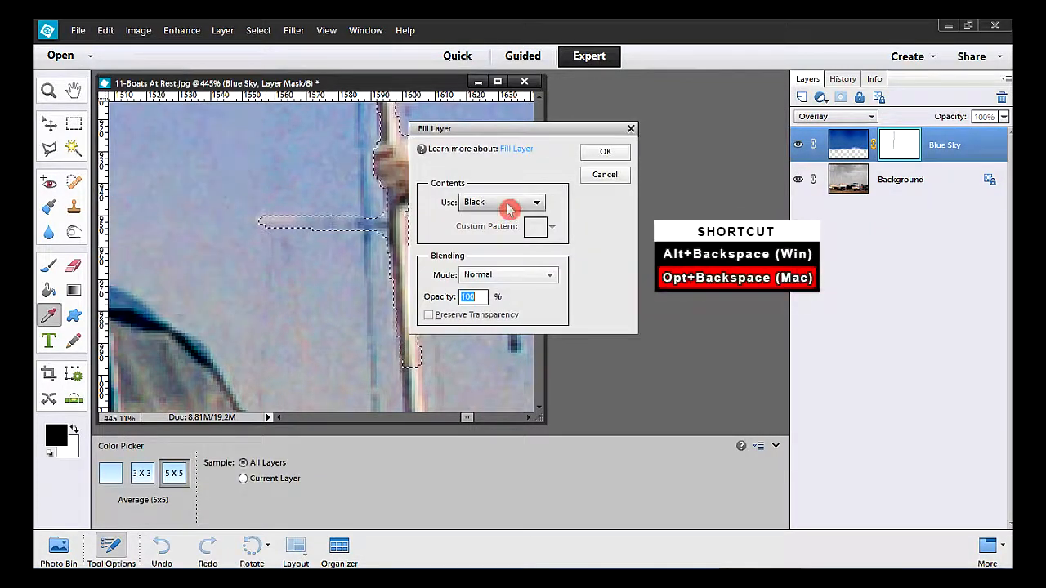
{"action": "left_click", "coordinate": [605, 152]}
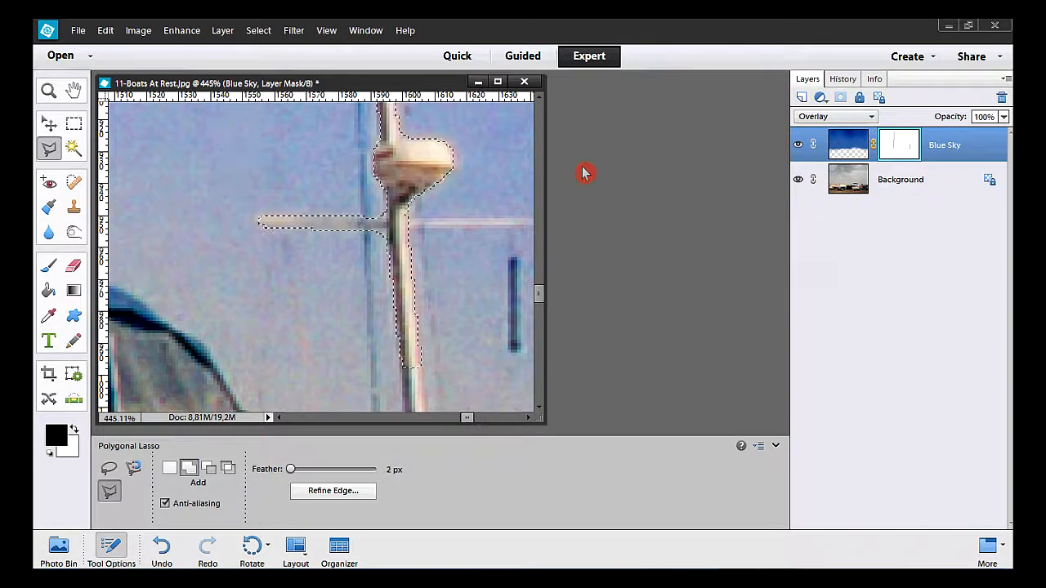
{"action": "left_click", "coordinate": [258, 31]}
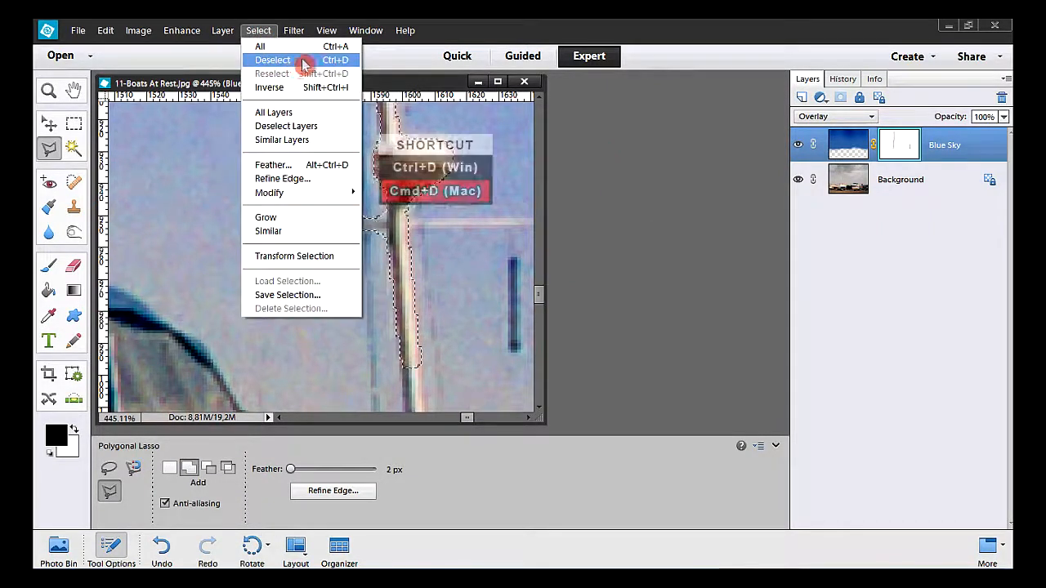
{"action": "left_click", "coordinate": [303, 62]}
Outline the small blue flag above the motorboat's bow with the Polygonal Lasso, 2 px feather
{"action": "left_click", "coordinate": [73, 93]}
{"action": "double_click", "coordinate": [73, 92]}
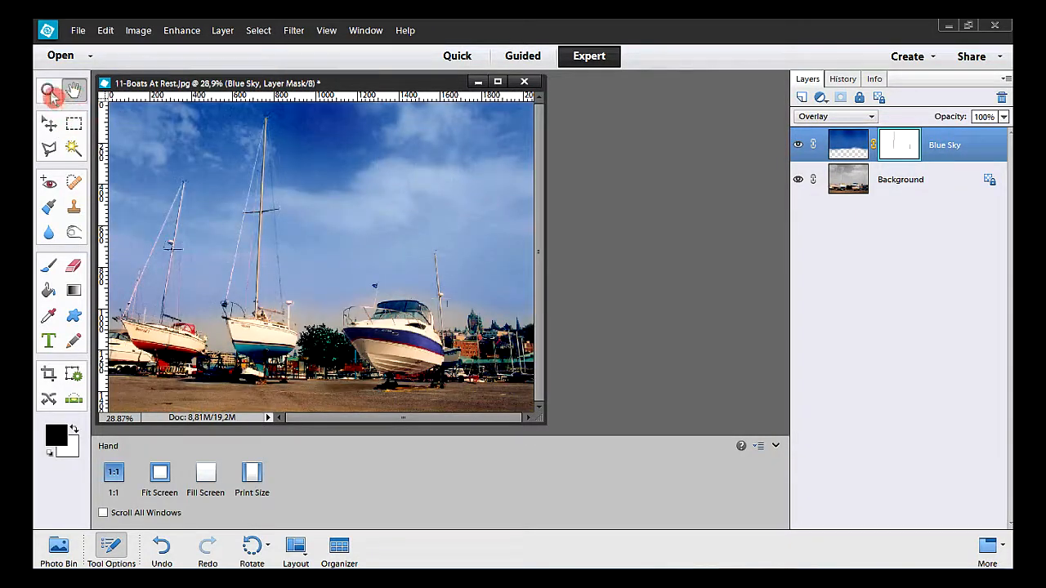
{"action": "left_click", "coordinate": [49, 93]}
{"action": "left_click_drag", "start_coordinate": [377, 240], "coordinate": [486, 339]}
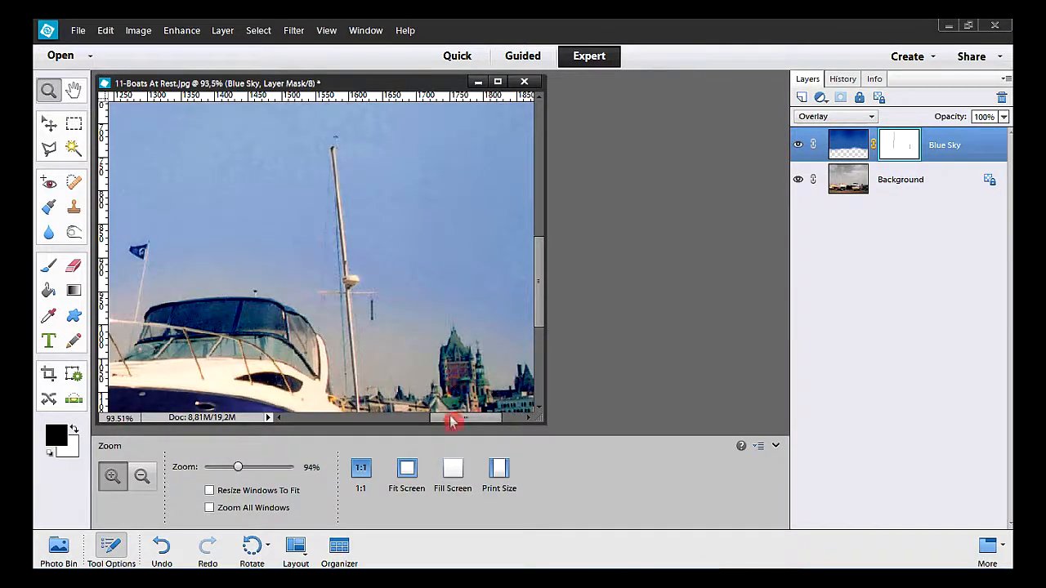
{"action": "left_click_drag", "start_coordinate": [452, 422], "coordinate": [411, 425]}
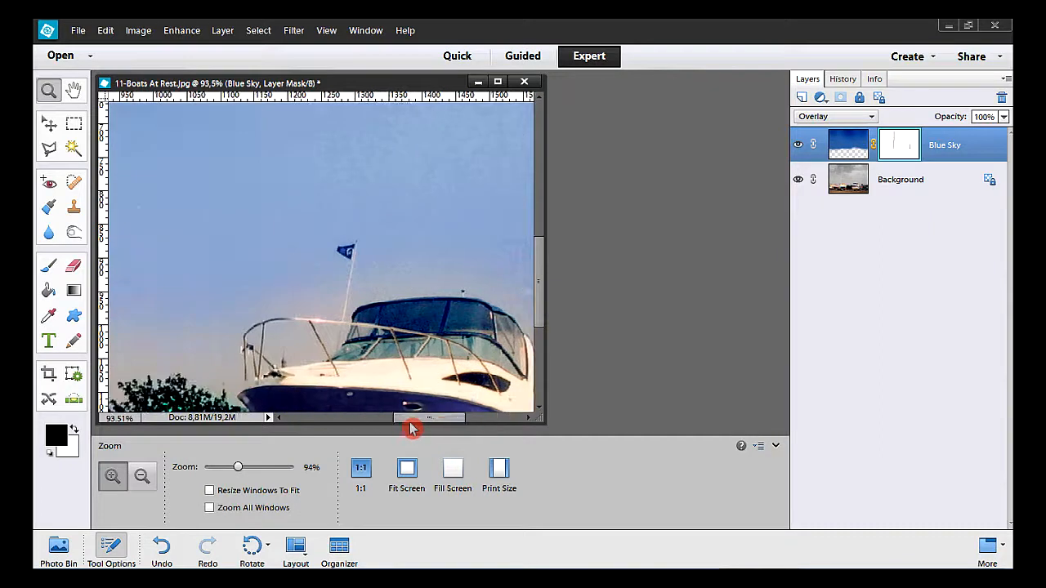
{"action": "mouse_move", "coordinate": [255, 196]}
{"action": "left_mouse_down"}
{"action": "mouse_move", "coordinate": [294, 245]}
{"action": "mouse_move", "coordinate": [430, 322]}
{"action": "mouse_move", "coordinate": [437, 337]}
{"action": "left_mouse_up"}
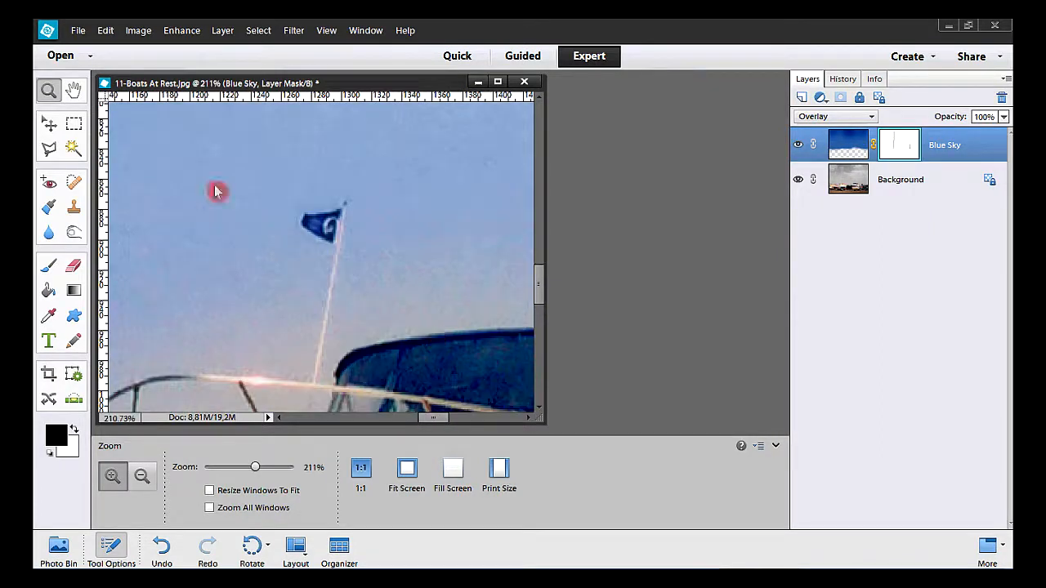
{"action": "left_click", "coordinate": [49, 148]}
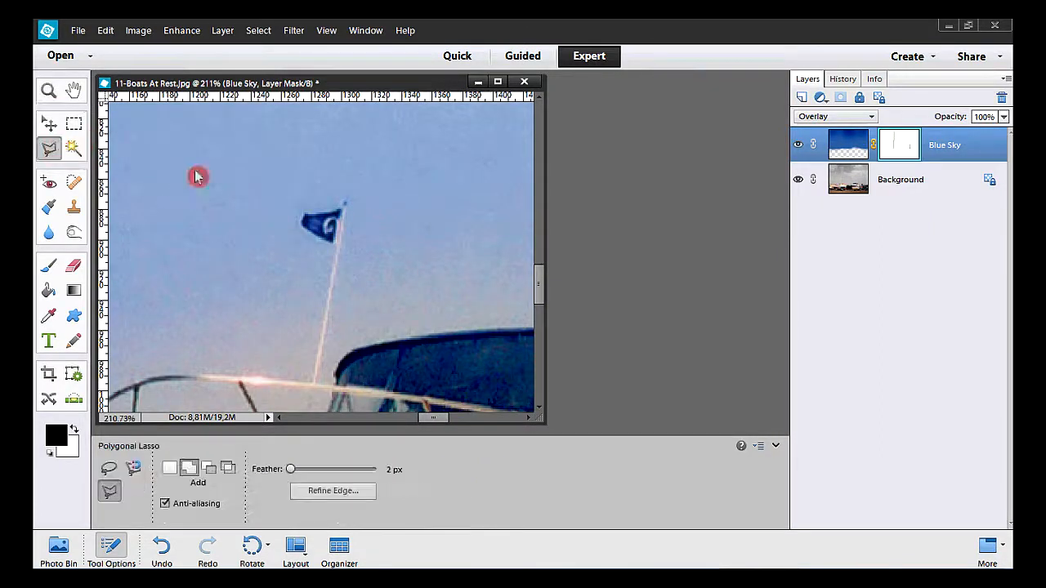
{"action": "left_click", "coordinate": [344, 203]}
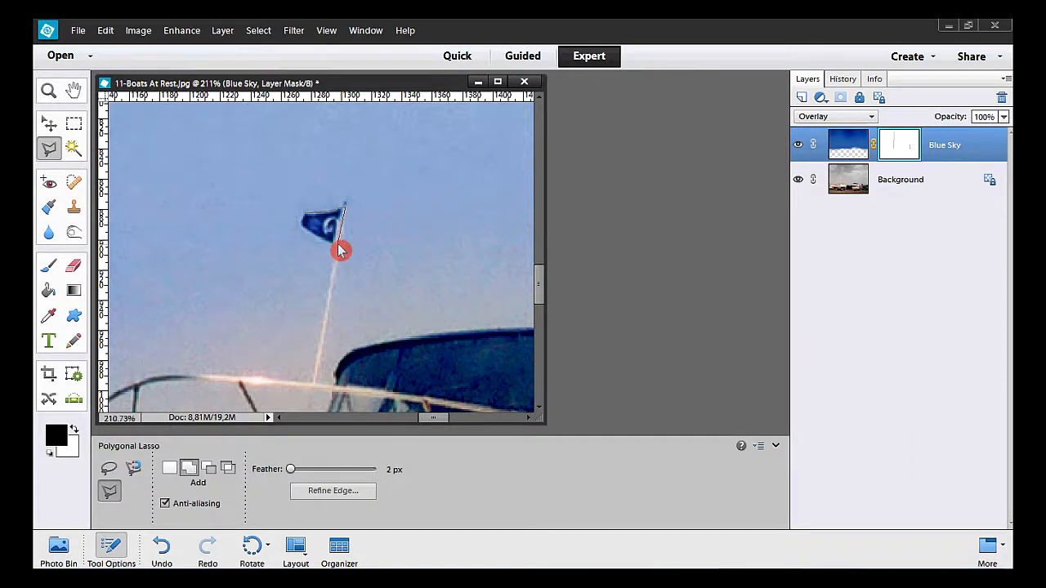
{"action": "left_click", "coordinate": [327, 245]}
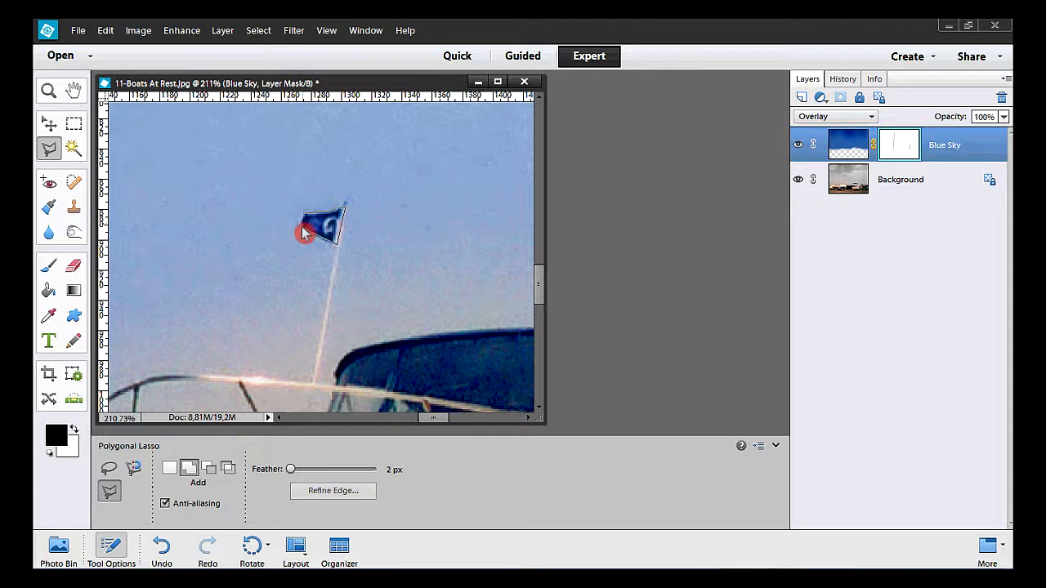
{"action": "left_click", "coordinate": [307, 219]}
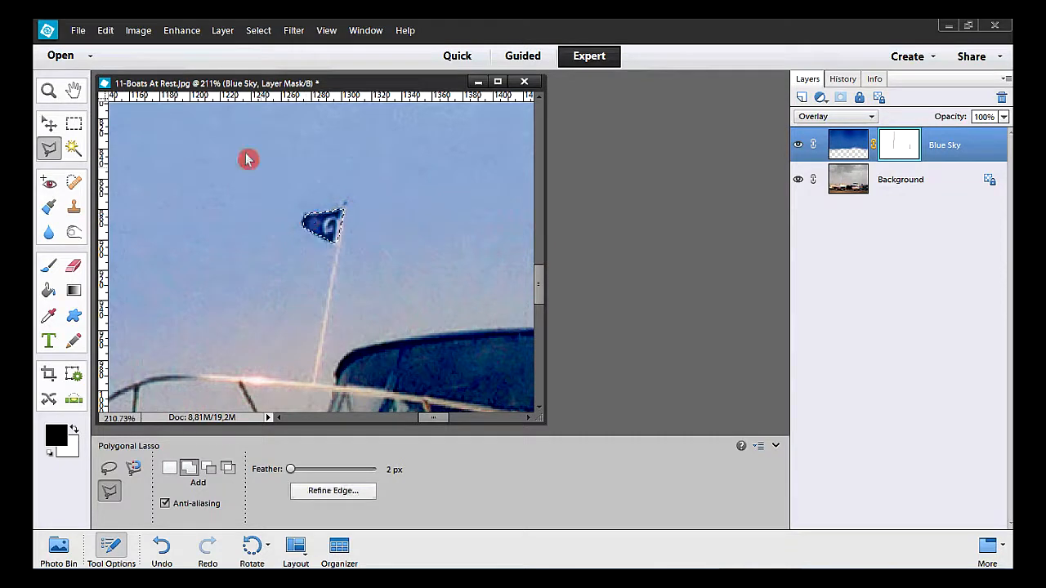
Fill the flag selection on the Blue Sky layer mask with Black, Normal mode, 100% opacity, and deselect it
{"action": "left_click", "coordinate": [106, 31]}
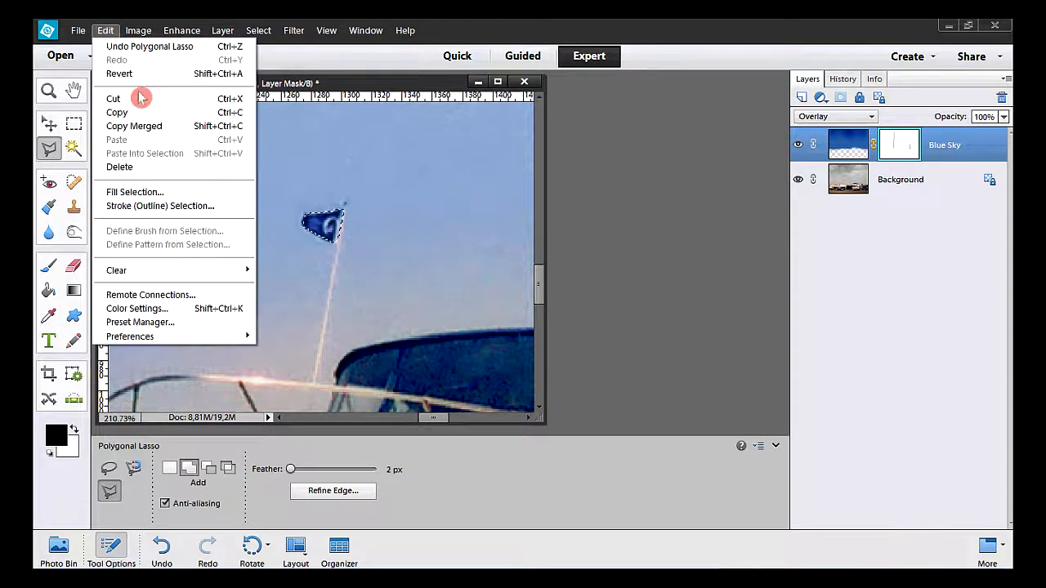
{"action": "left_click", "coordinate": [204, 193]}
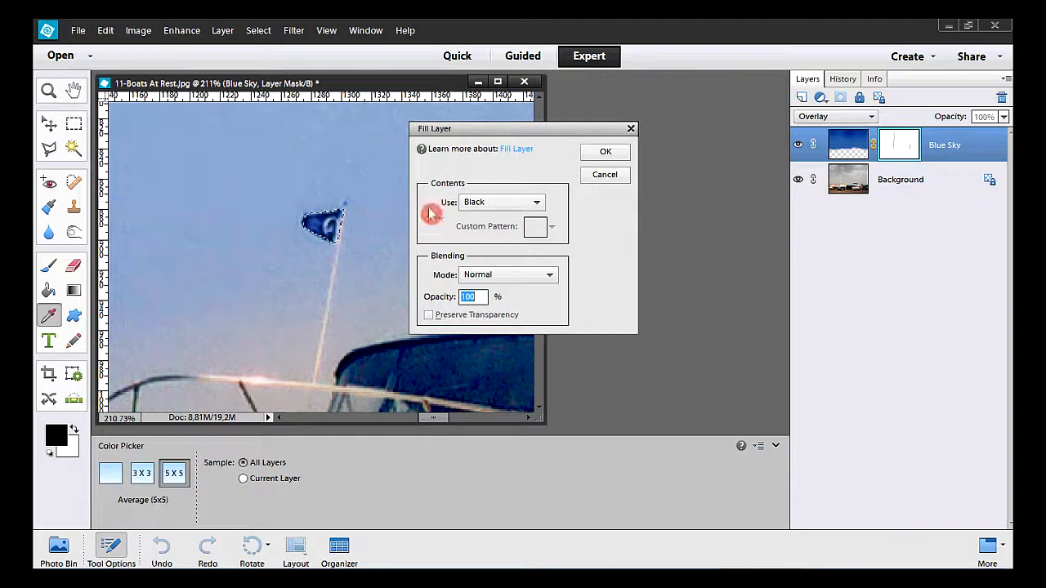
{"action": "left_click", "coordinate": [604, 152]}
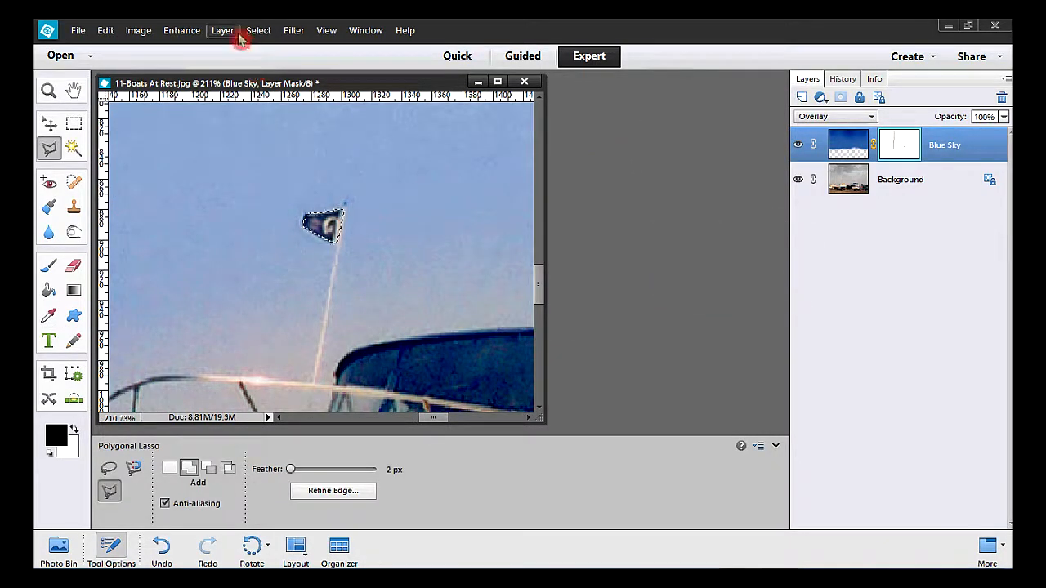
{"action": "left_click", "coordinate": [253, 31]}
{"action": "left_click", "coordinate": [304, 62]}
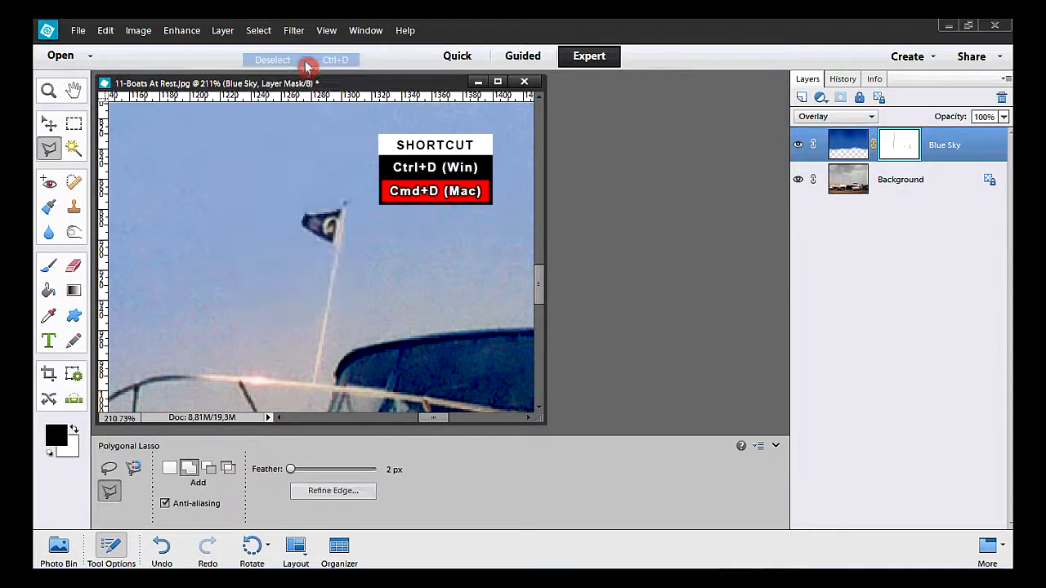
Select the upper section of the leftmost sailboat's mast with the Polygonal Lasso, 2 px feather
{"action": "double_click", "coordinate": [74, 92]}
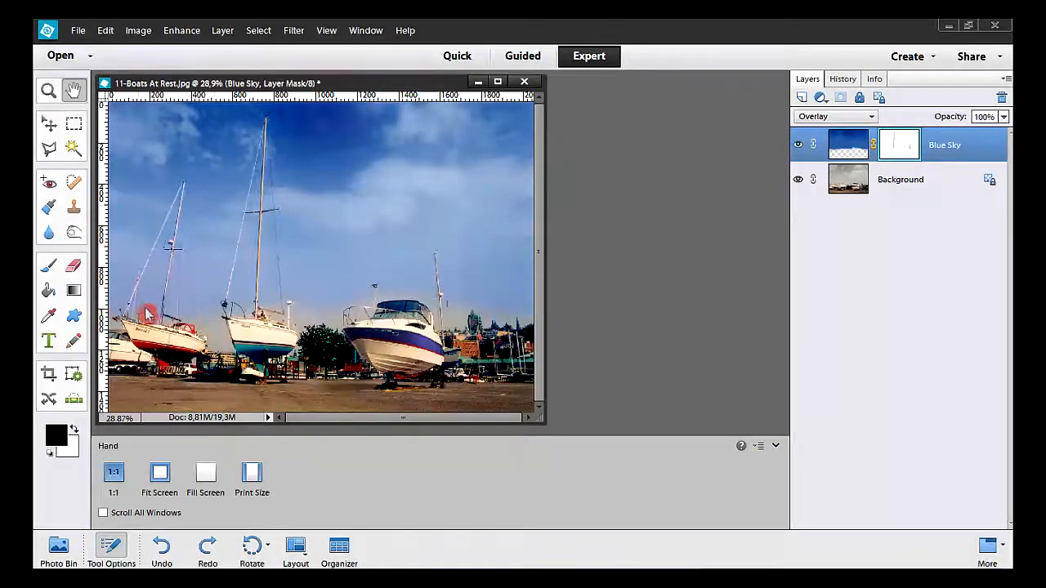
{"action": "left_click", "coordinate": [48, 90]}
{"action": "left_click_drag", "start_coordinate": [153, 179], "coordinate": [207, 229]}
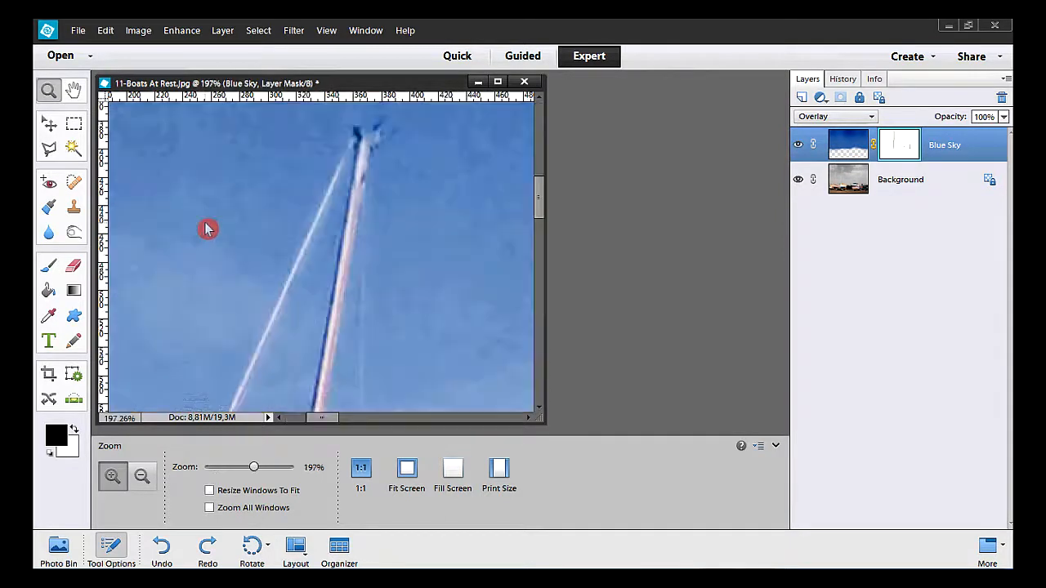
{"action": "left_click", "coordinate": [50, 149]}
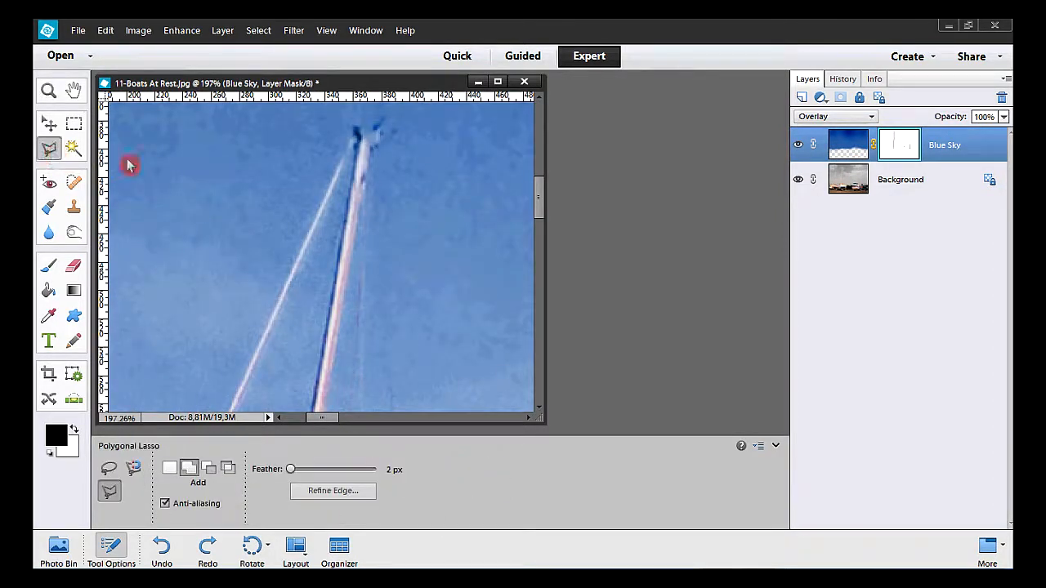
{"action": "left_click", "coordinate": [356, 139]}
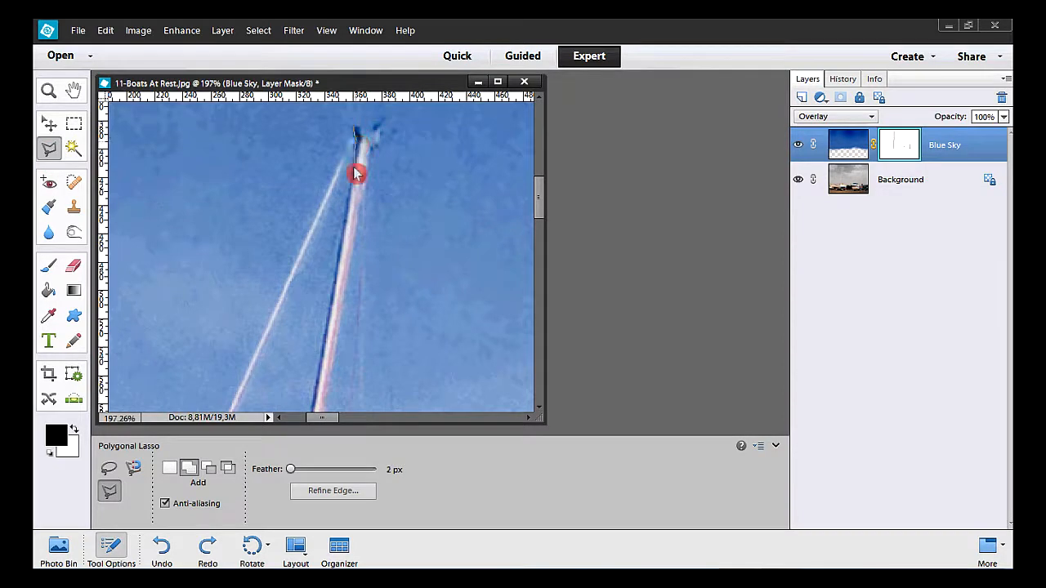
{"action": "left_click", "coordinate": [325, 408]}
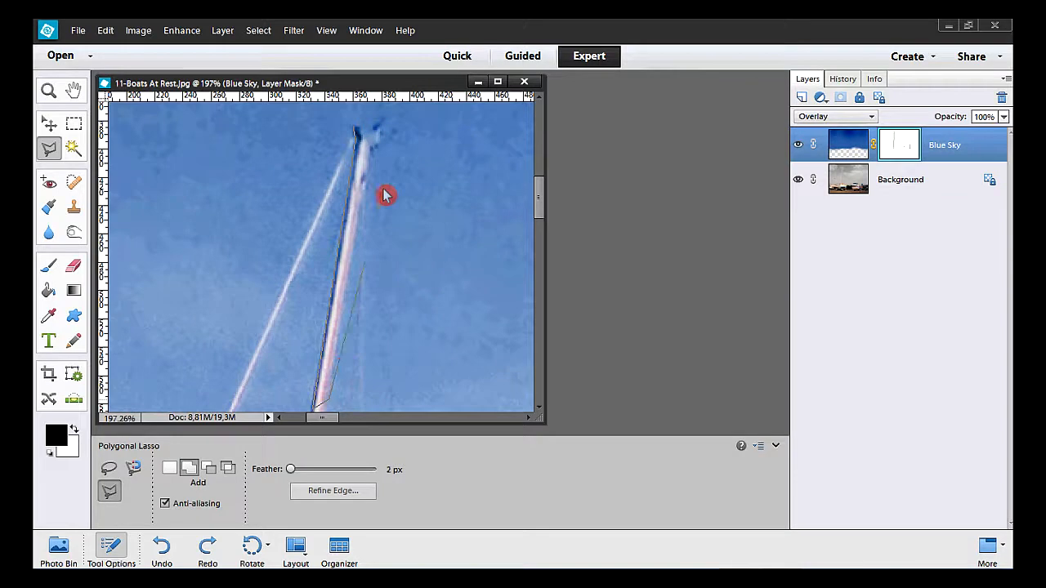
{"action": "left_click", "coordinate": [365, 135]}
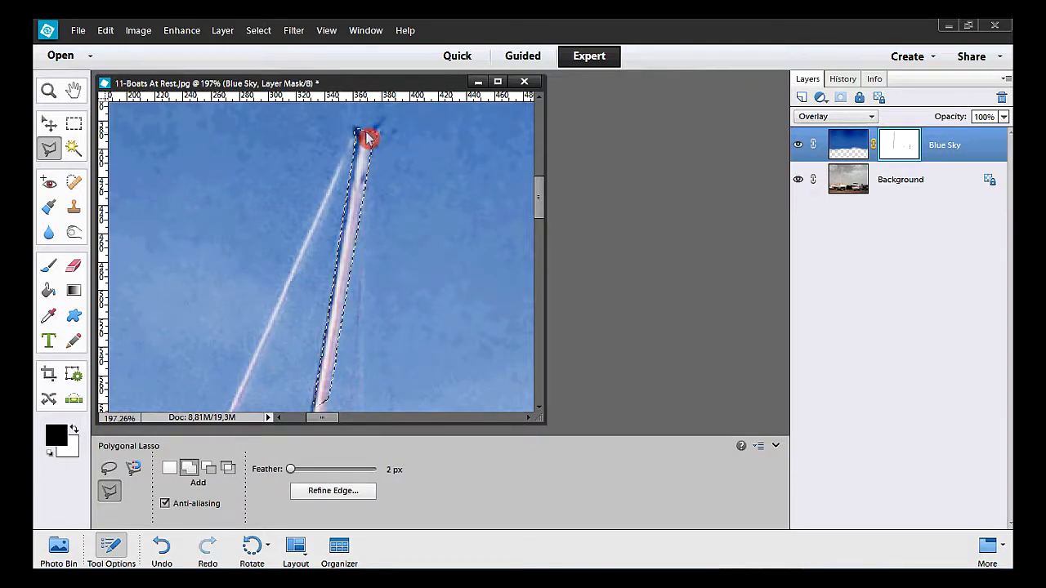
Fill the selected upper section of the leftmost mast with Black on the Blue Sky mask, Normal mode, 100% opacity, and deselect it
{"action": "left_click", "coordinate": [107, 31]}
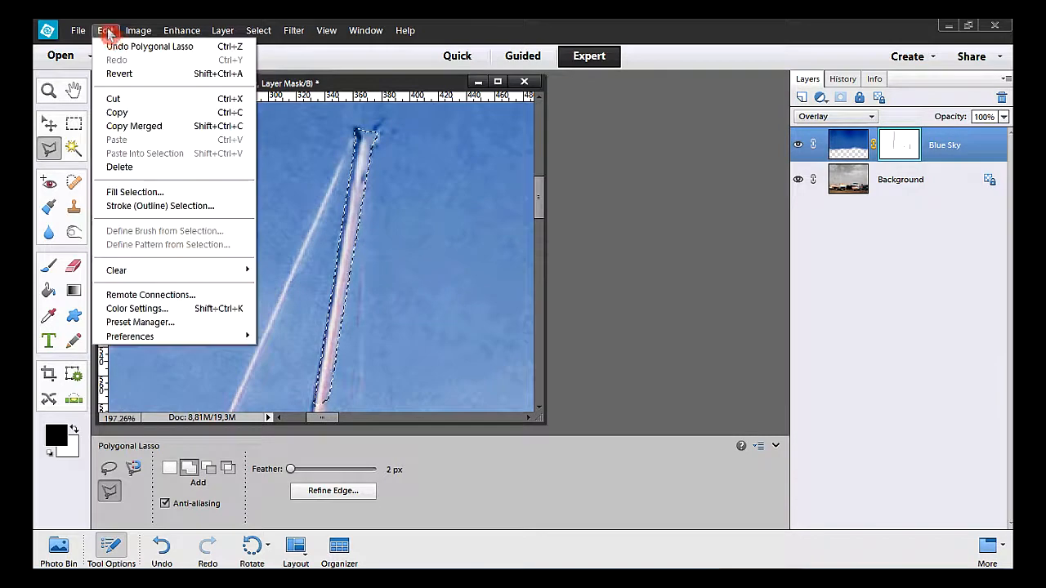
{"action": "left_click", "coordinate": [190, 195]}
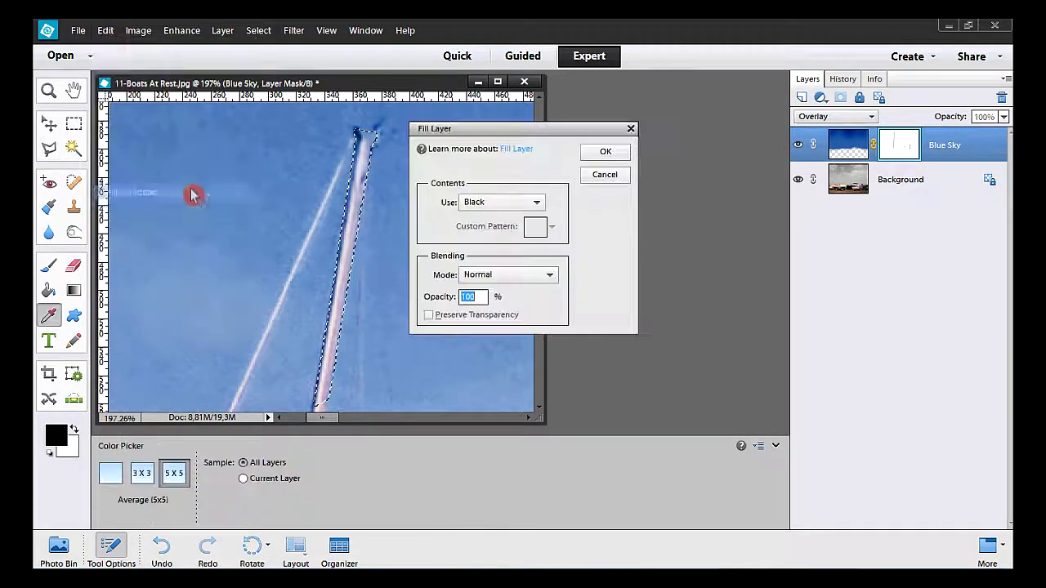
{"action": "left_click", "coordinate": [602, 155]}
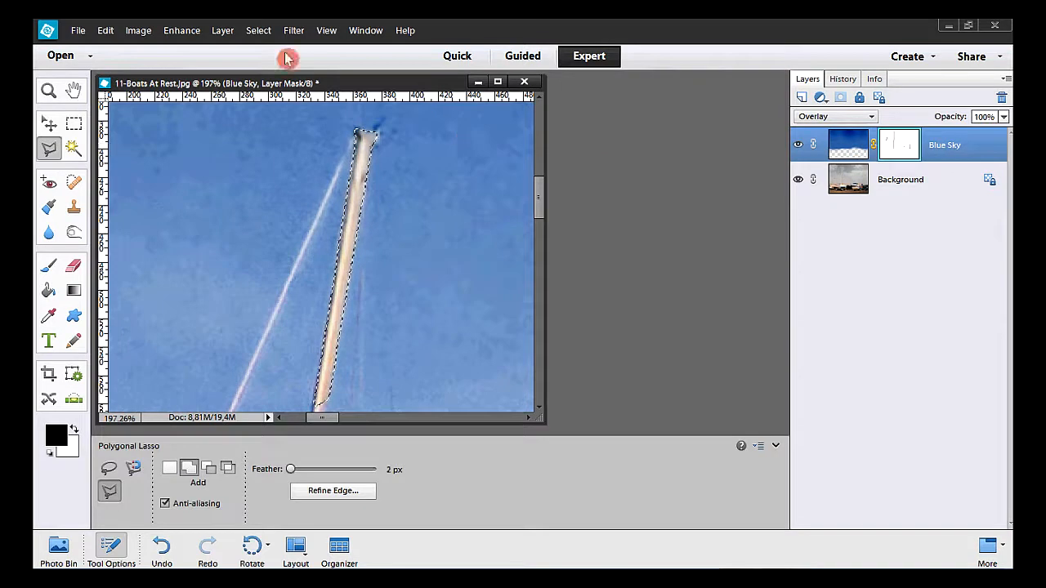
{"action": "left_click", "coordinate": [258, 30]}
{"action": "left_click", "coordinate": [276, 63]}
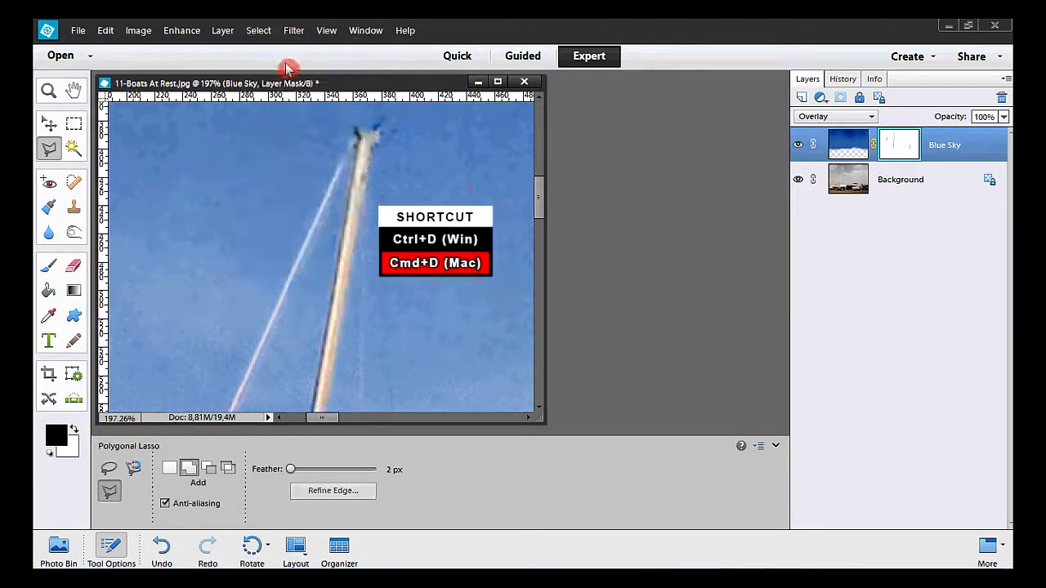
Outline the middle section of the leftmost mast, including its radar dome and crossbar, with the Polygonal Lasso, 2 px feather
{"action": "left_click_drag", "start_coordinate": [539, 198], "coordinate": [539, 241]}
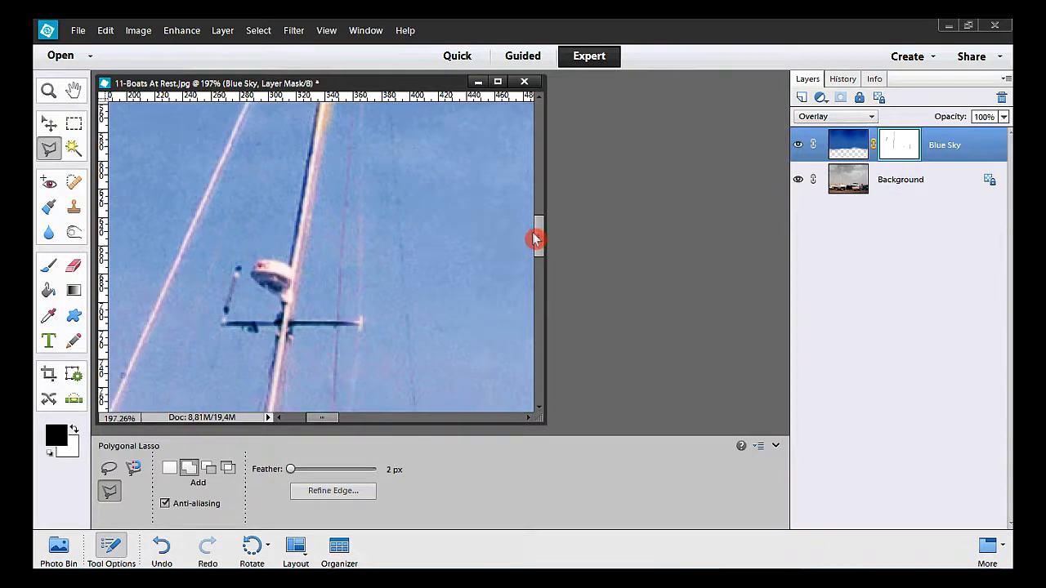
{"action": "left_click", "coordinate": [323, 137]}
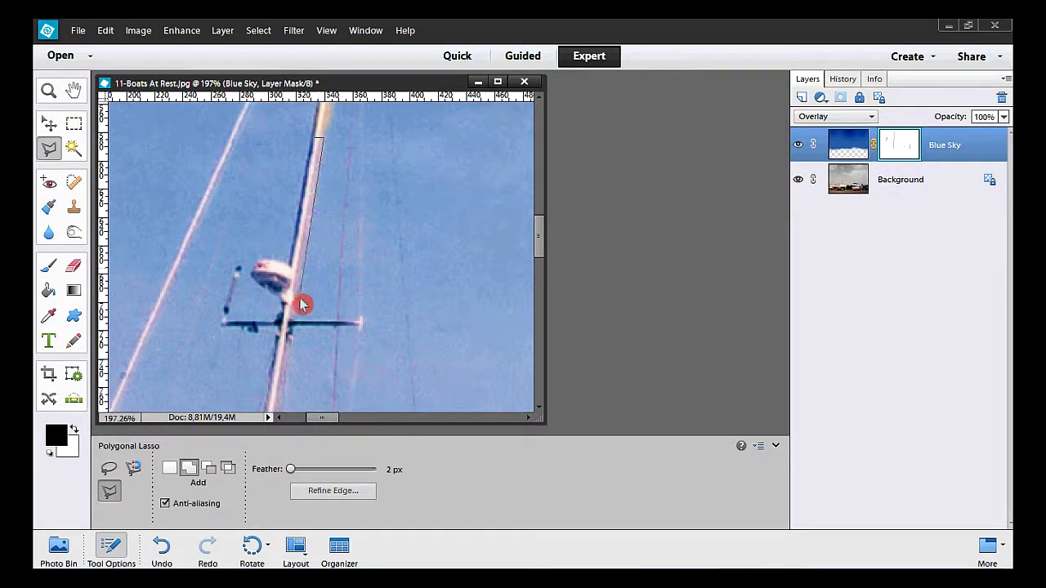
{"action": "left_click", "coordinate": [290, 324]}
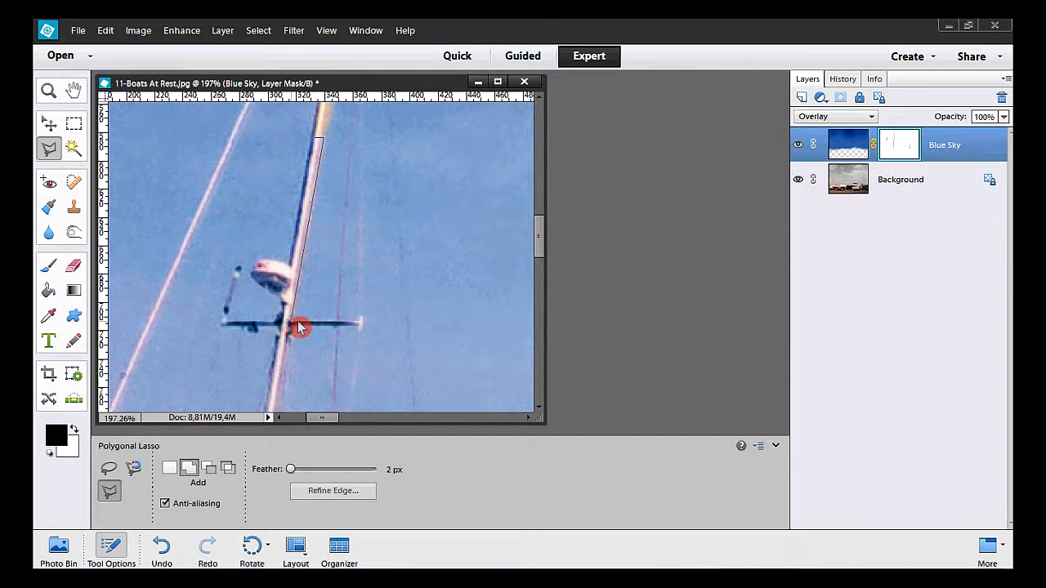
{"action": "left_click", "coordinate": [361, 324]}
{"action": "left_click", "coordinate": [269, 406]}
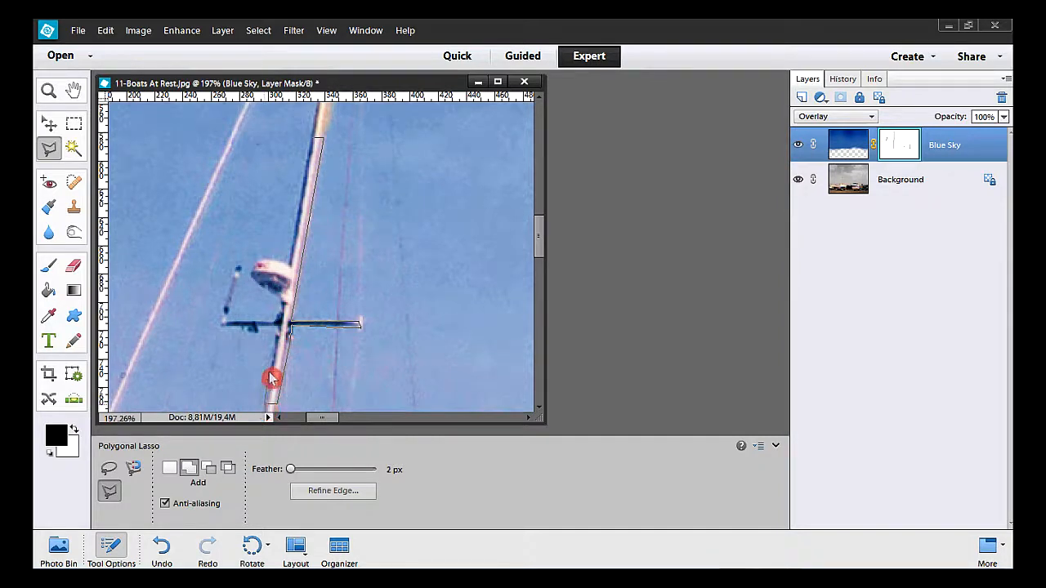
{"action": "left_click", "coordinate": [223, 326]}
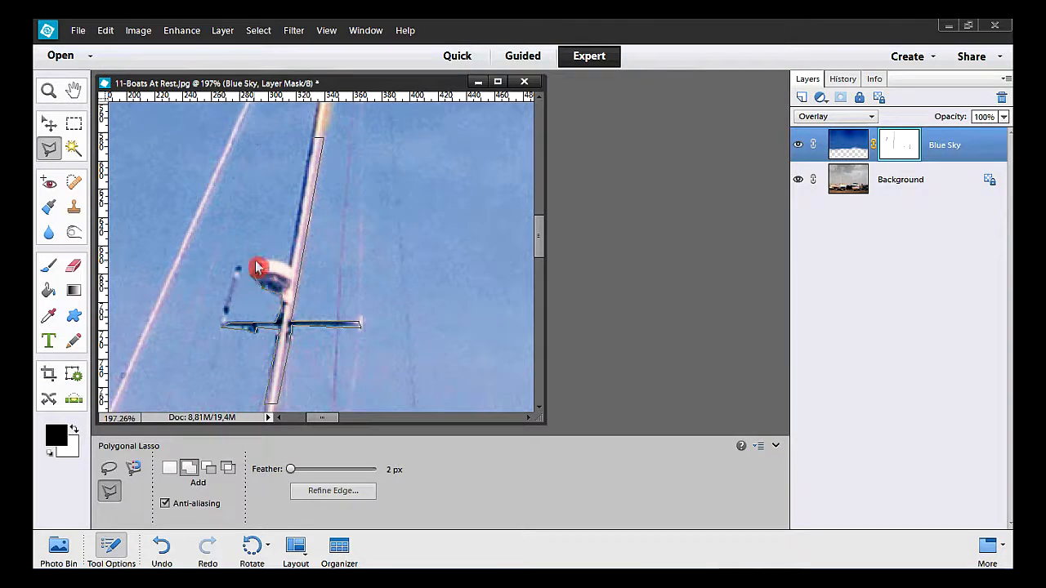
{"action": "left_click", "coordinate": [286, 271]}
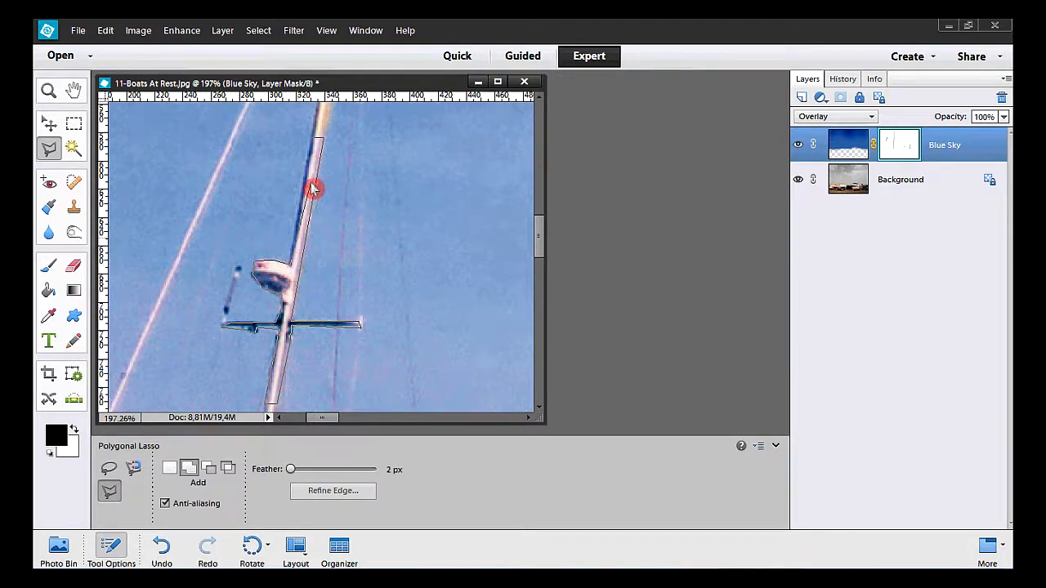
{"action": "left_click", "coordinate": [315, 145]}
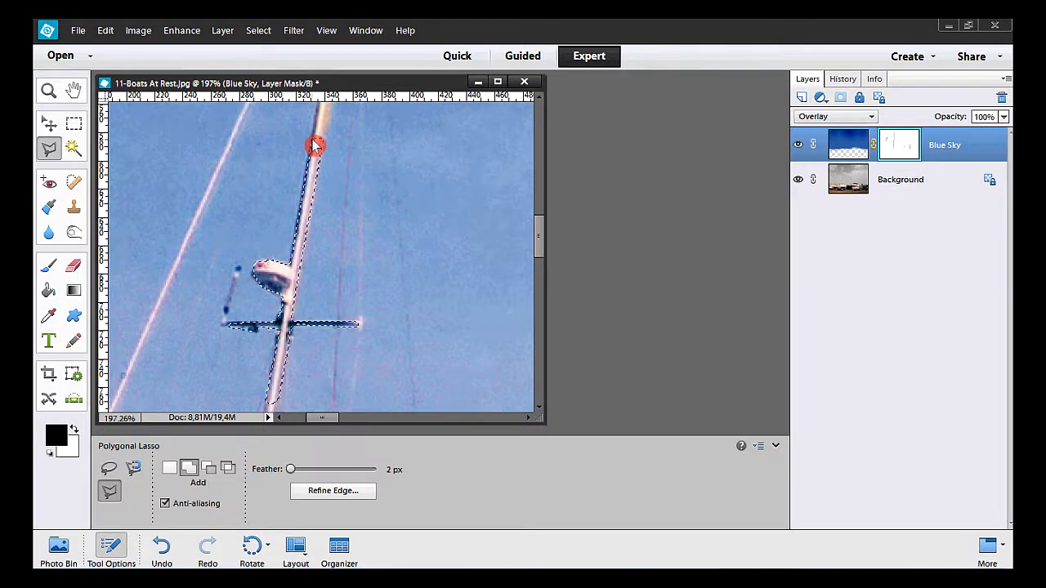
Touch up the selection where the mast meets the crossbar using Add and Subtract modes, and return the lasso to Add
{"action": "left_click", "coordinate": [284, 312]}
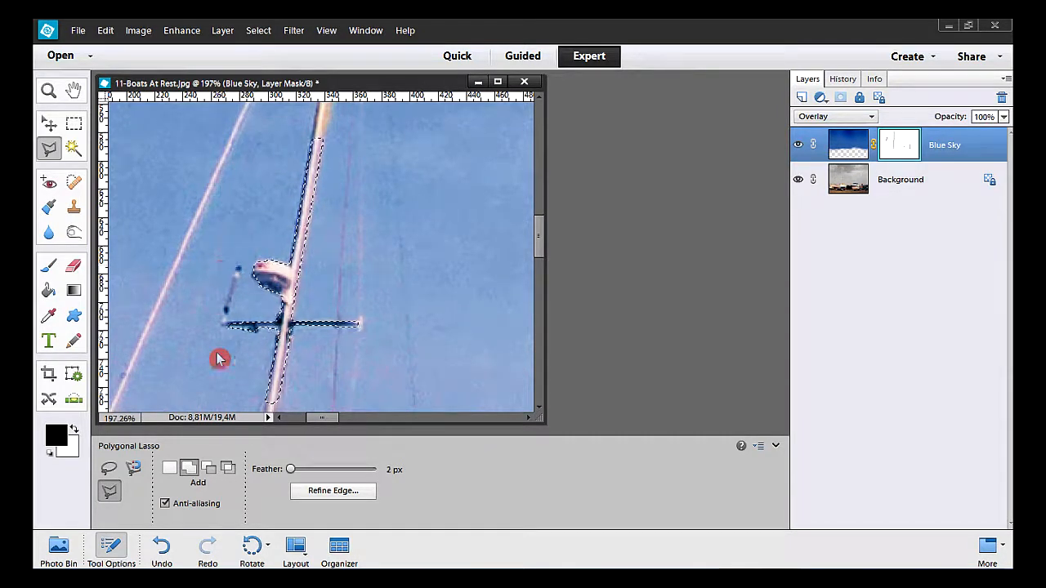
{"action": "left_click", "coordinate": [209, 471]}
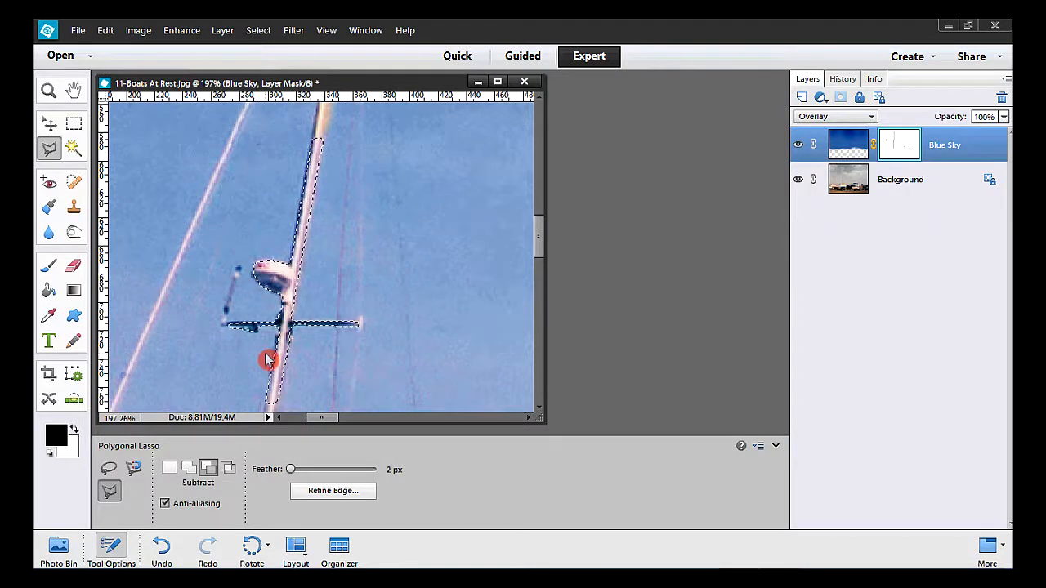
{"action": "left_click", "coordinate": [188, 468]}
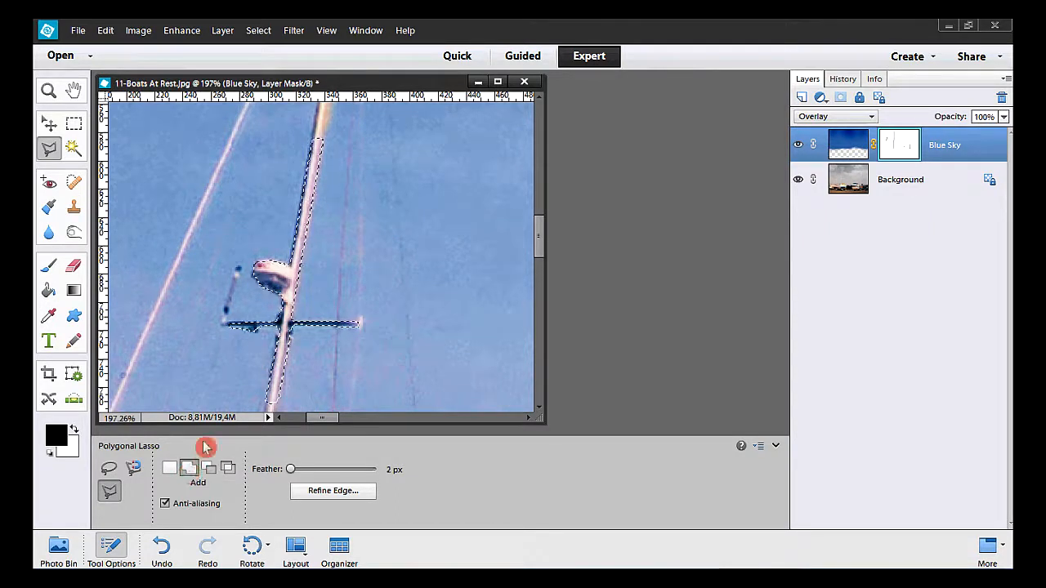
Fill the selected radar dome, crossbar and middle mast section with Black at 100% opacity on the layer mask, and deselect
{"action": "left_click", "coordinate": [106, 30]}
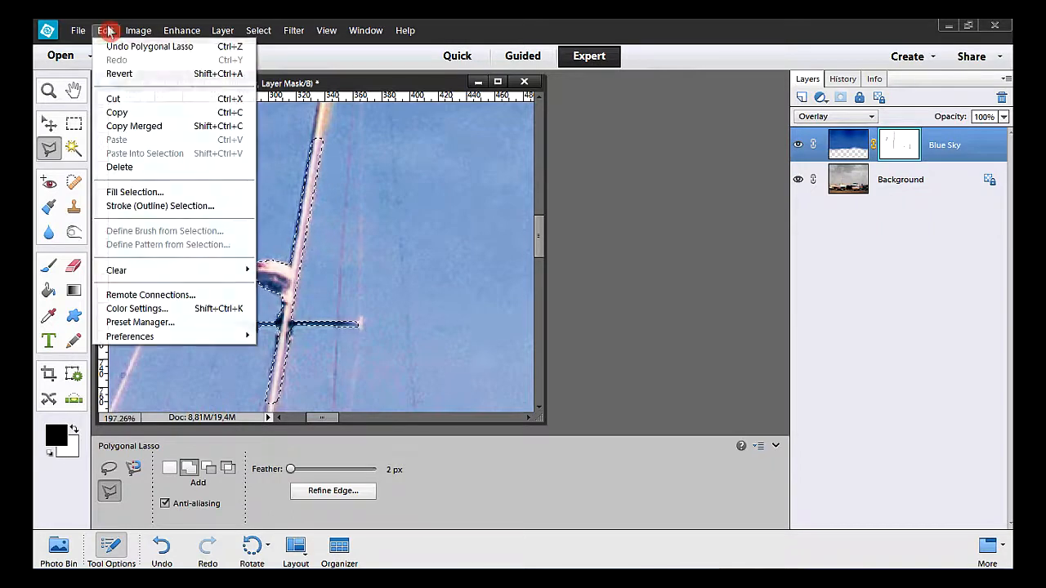
{"action": "left_click", "coordinate": [206, 192]}
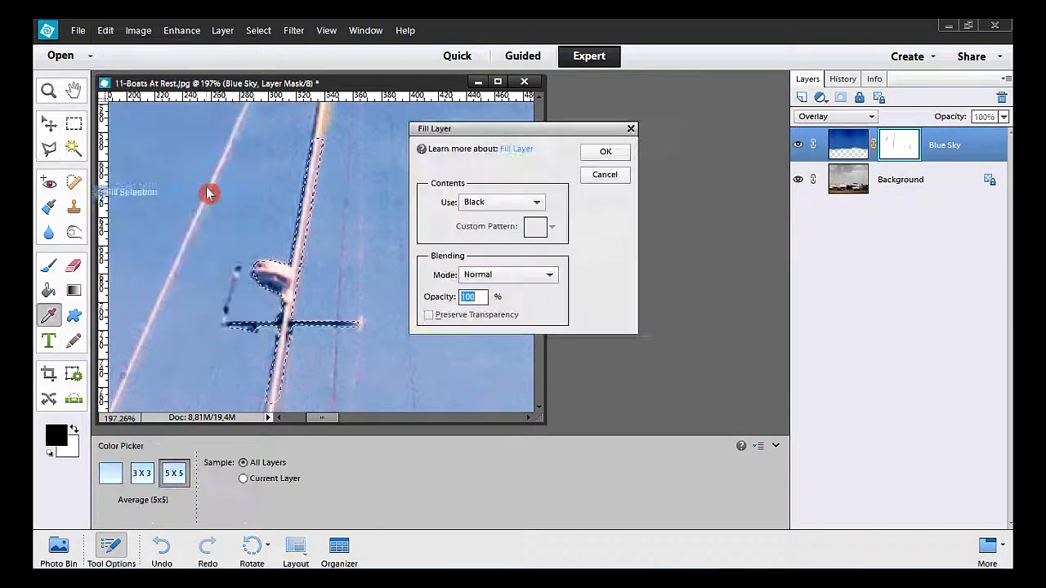
{"action": "left_click", "coordinate": [596, 157]}
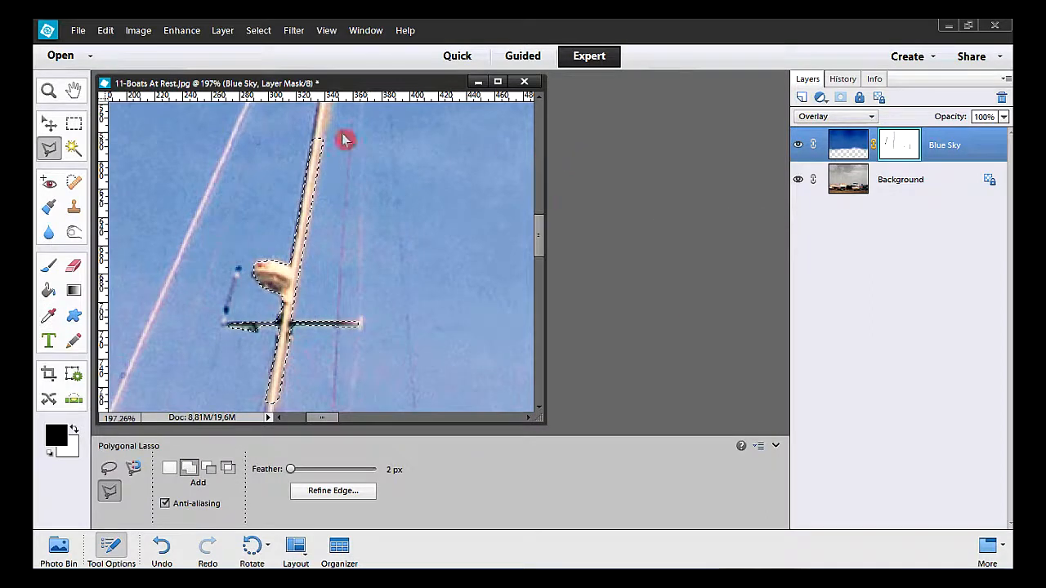
{"action": "left_click", "coordinate": [258, 30]}
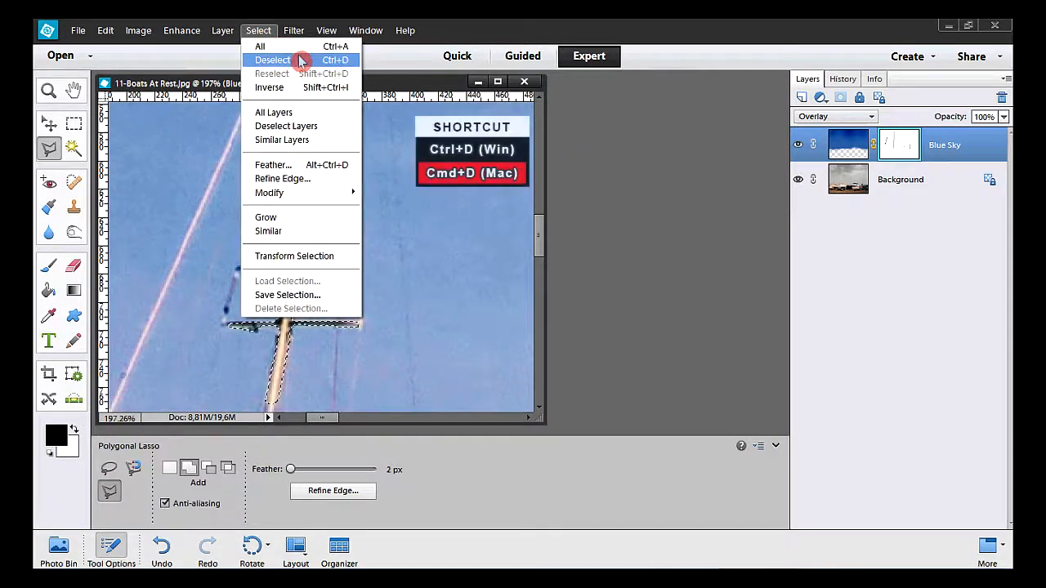
{"action": "left_click", "coordinate": [299, 59]}
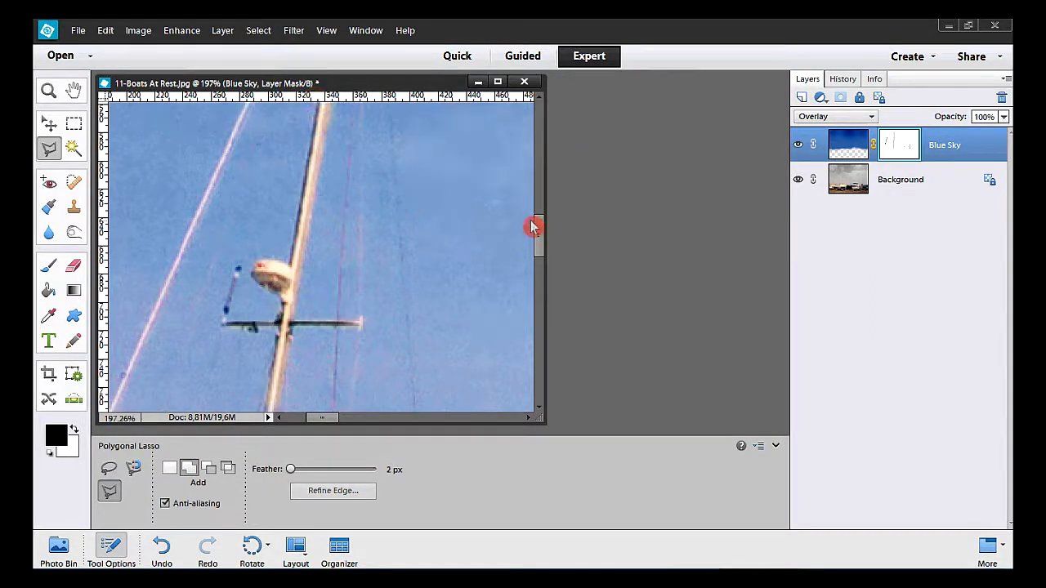
Outline the lower section of the leftmost mast, below the crossbar, with the Polygonal Lasso, 2 px feather
{"action": "left_click_drag", "start_coordinate": [541, 228], "coordinate": [537, 271]}
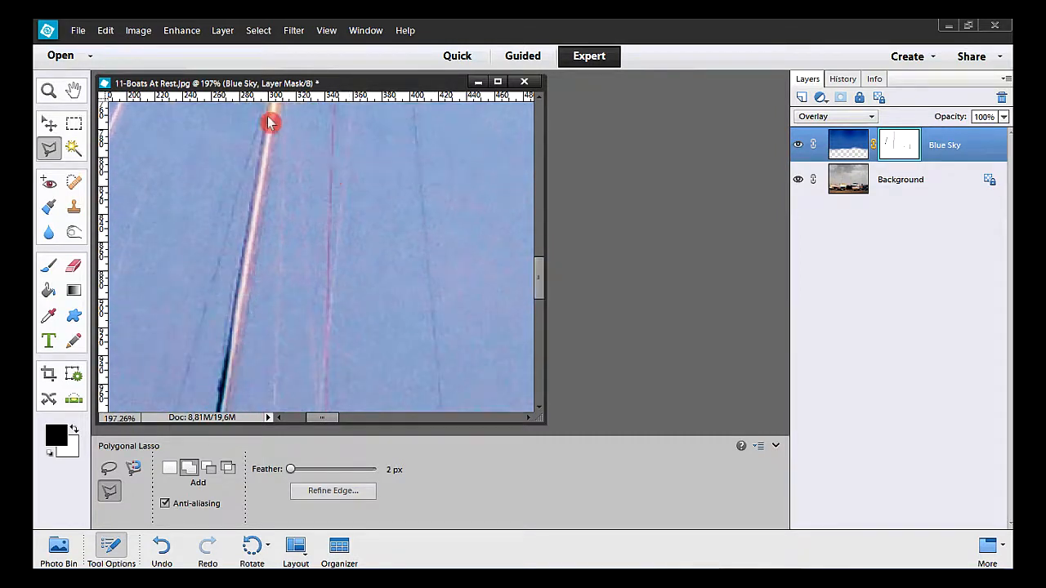
{"action": "left_click", "coordinate": [267, 117]}
{"action": "left_click", "coordinate": [279, 123]}
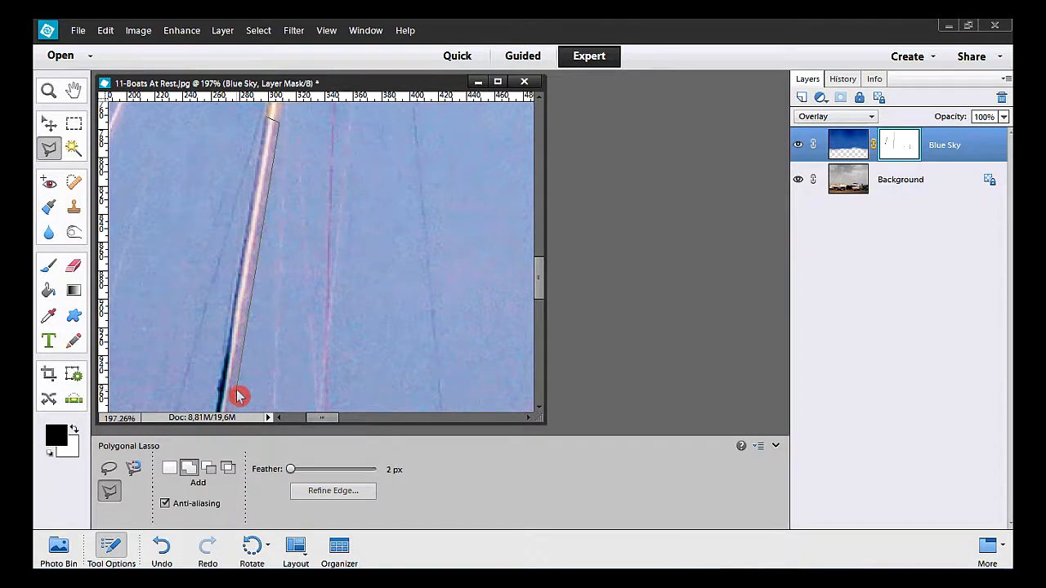
{"action": "left_click", "coordinate": [235, 391]}
{"action": "left_click", "coordinate": [219, 392]}
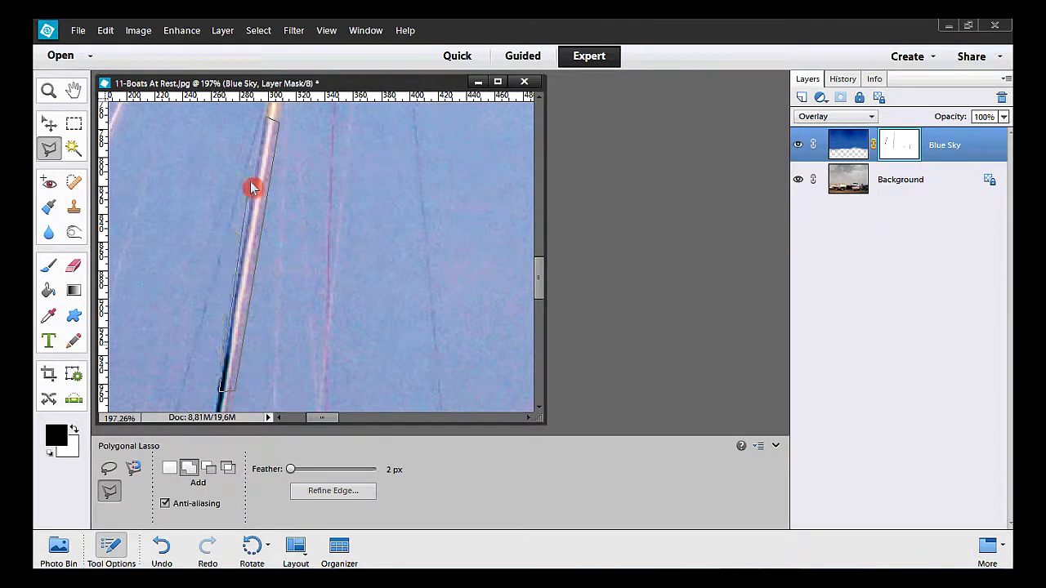
{"action": "left_click", "coordinate": [271, 124]}
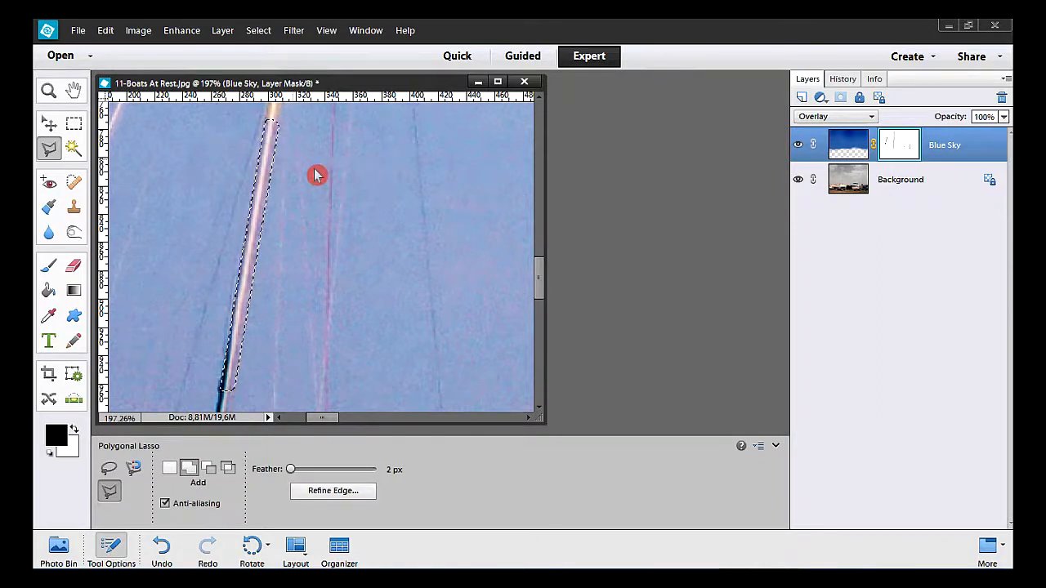
Add the base of the leftmost mast and its dark boom to the selection with the Polygonal Lasso
{"action": "left_click_drag", "start_coordinate": [536, 279], "coordinate": [539, 302]}
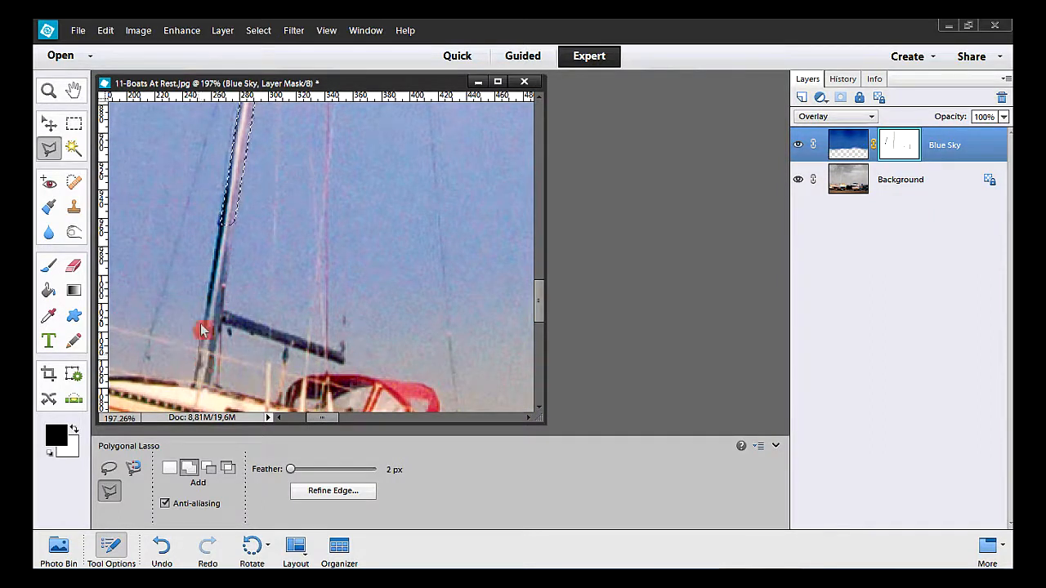
{"action": "left_click", "coordinate": [232, 220]}
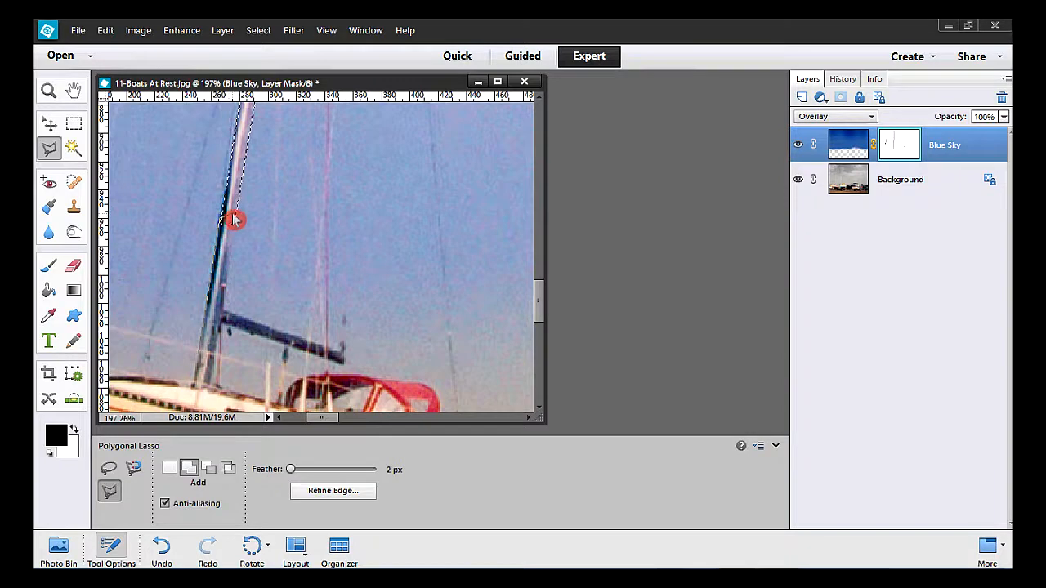
{"action": "left_click", "coordinate": [221, 313]}
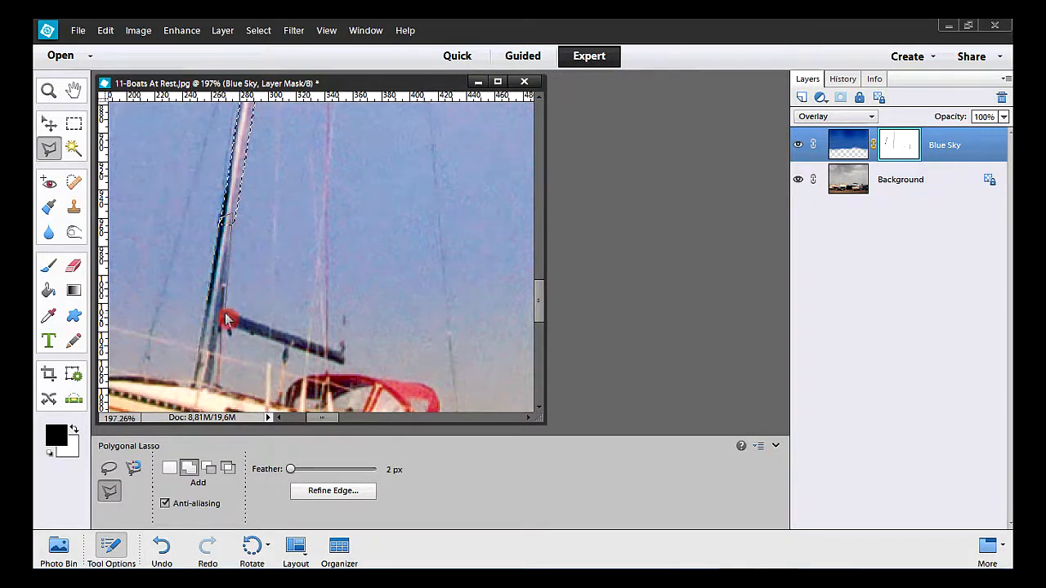
{"action": "left_click", "coordinate": [346, 361]}
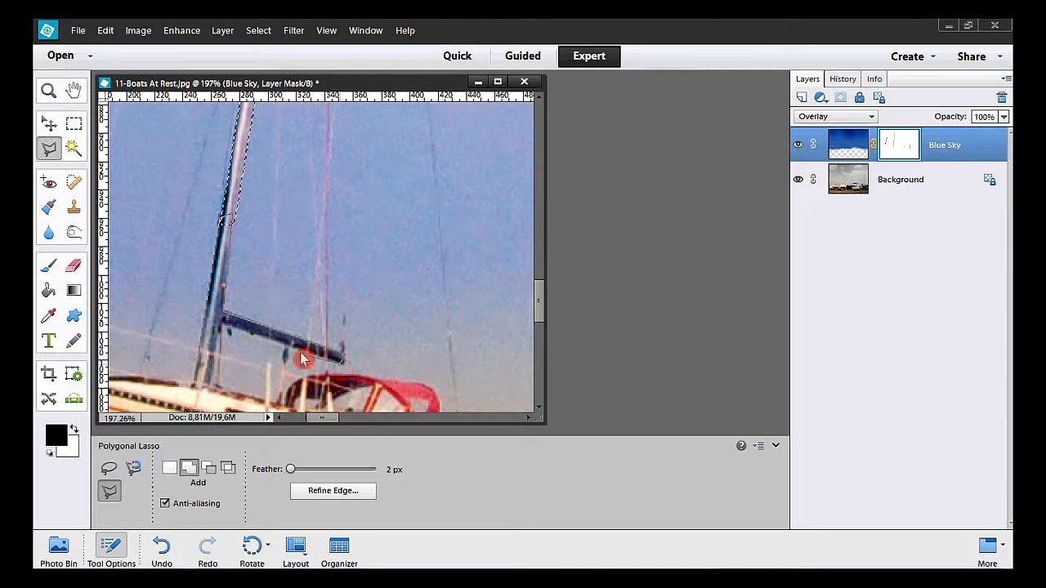
{"action": "double_click", "coordinate": [208, 330]}
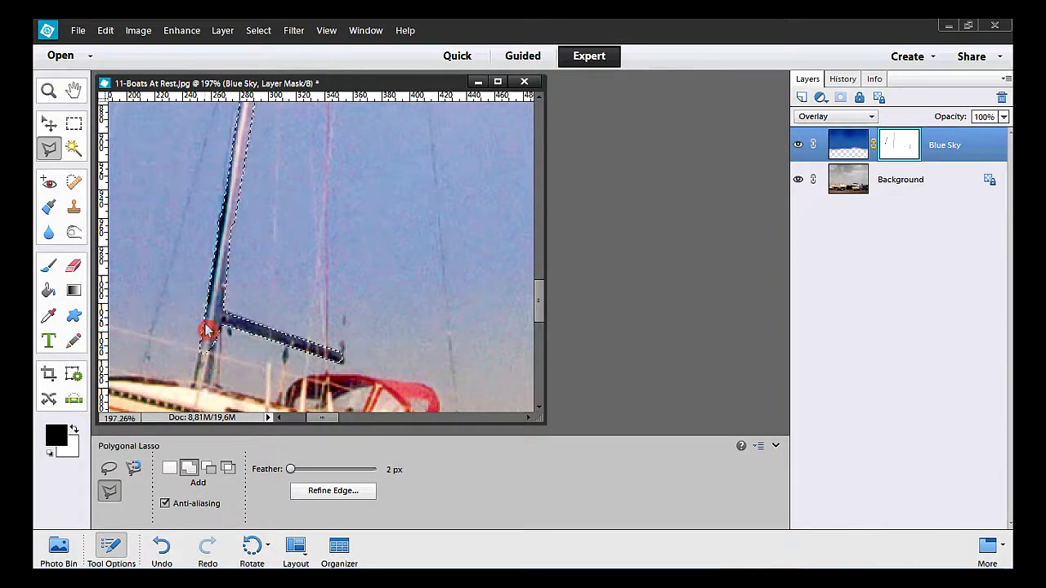
Fill the selected lower mast and boom with Black on the Blue Sky mask, Normal mode, 100% opacity, and deselect them
{"action": "left_click", "coordinate": [105, 30]}
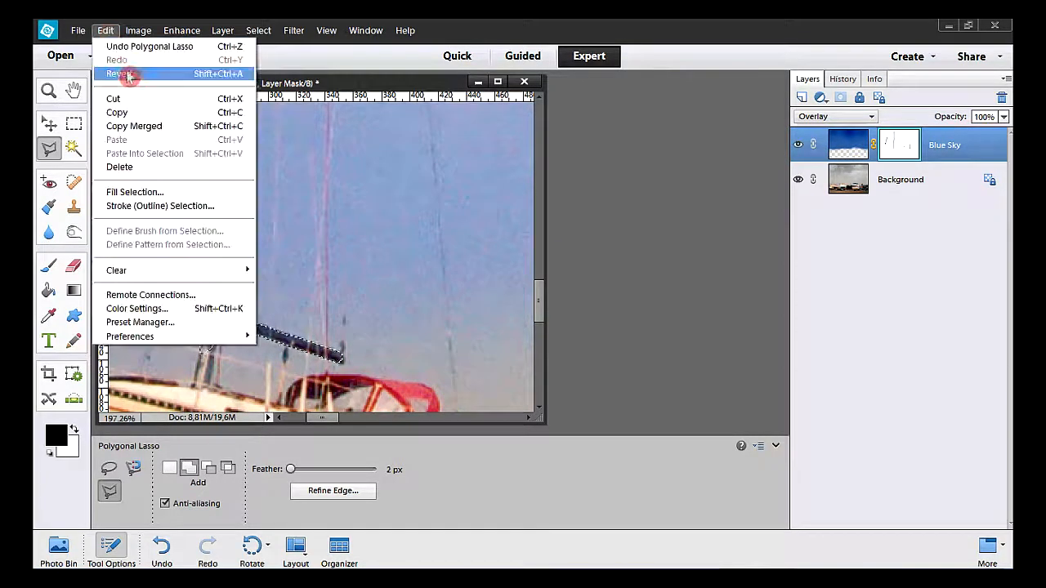
{"action": "left_click", "coordinate": [197, 196]}
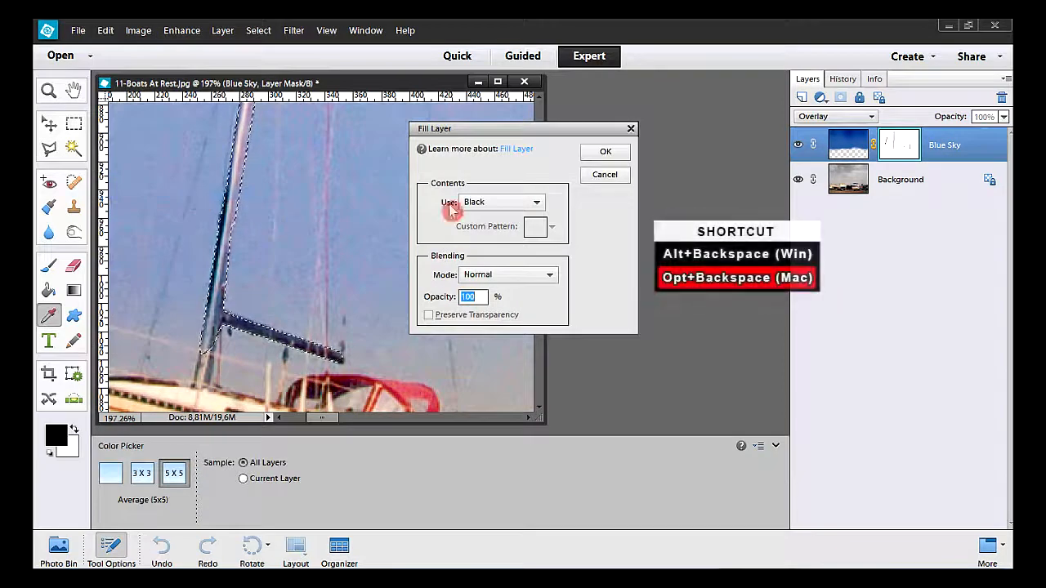
{"action": "left_click", "coordinate": [591, 155]}
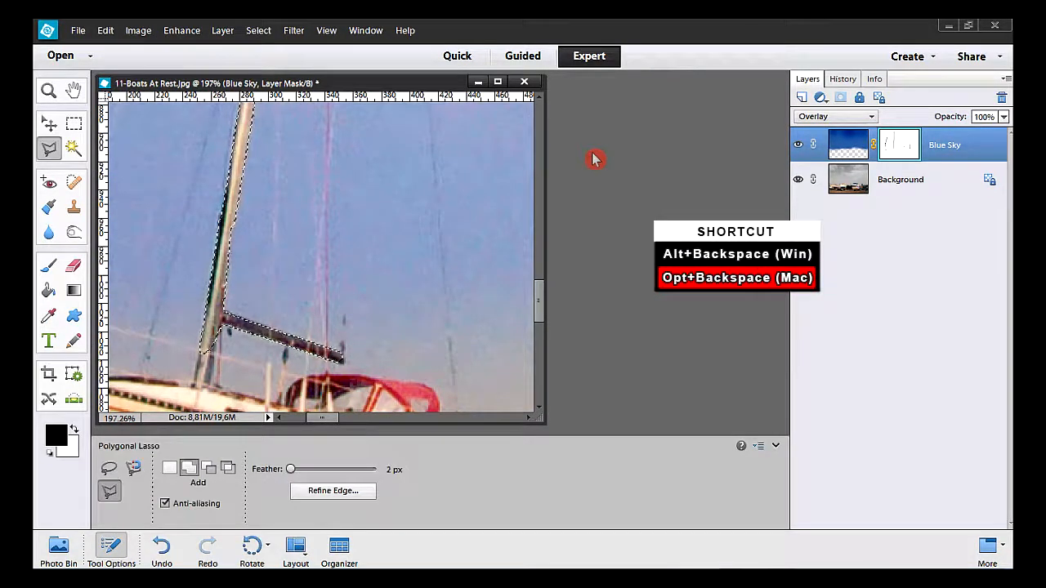
{"action": "left_click", "coordinate": [258, 31]}
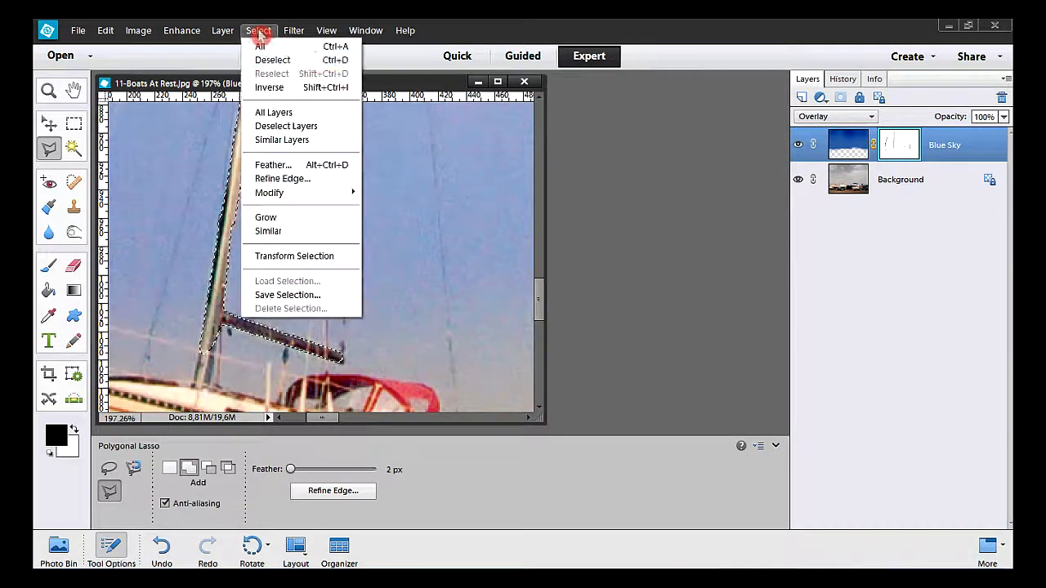
{"action": "left_click", "coordinate": [282, 60]}
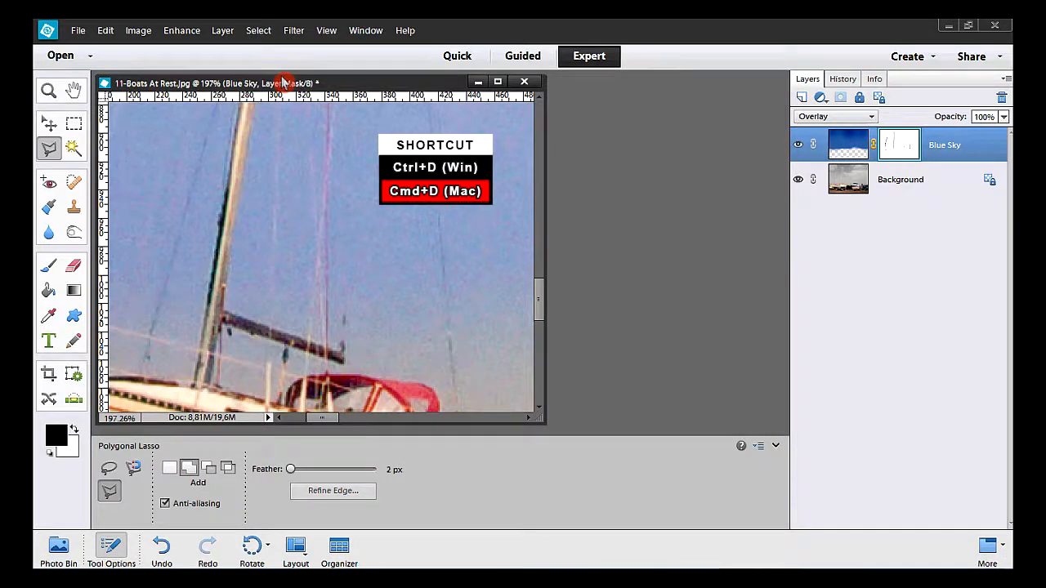
Inspect the masked masts of the leftmost and rightmost boats at about 103% zoom, and return to the full photo
{"action": "double_click", "coordinate": [74, 91]}
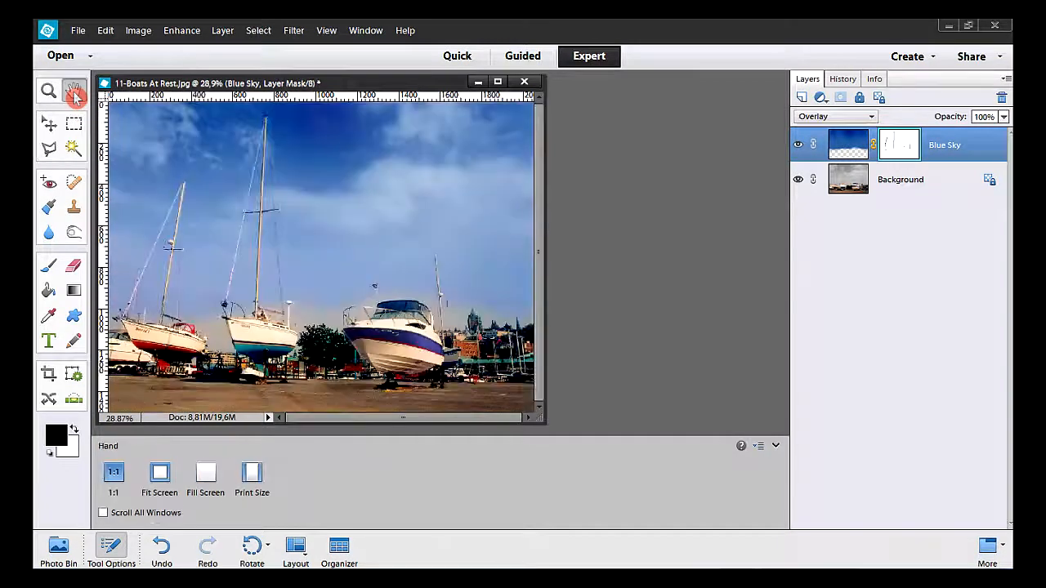
{"action": "left_click", "coordinate": [48, 91]}
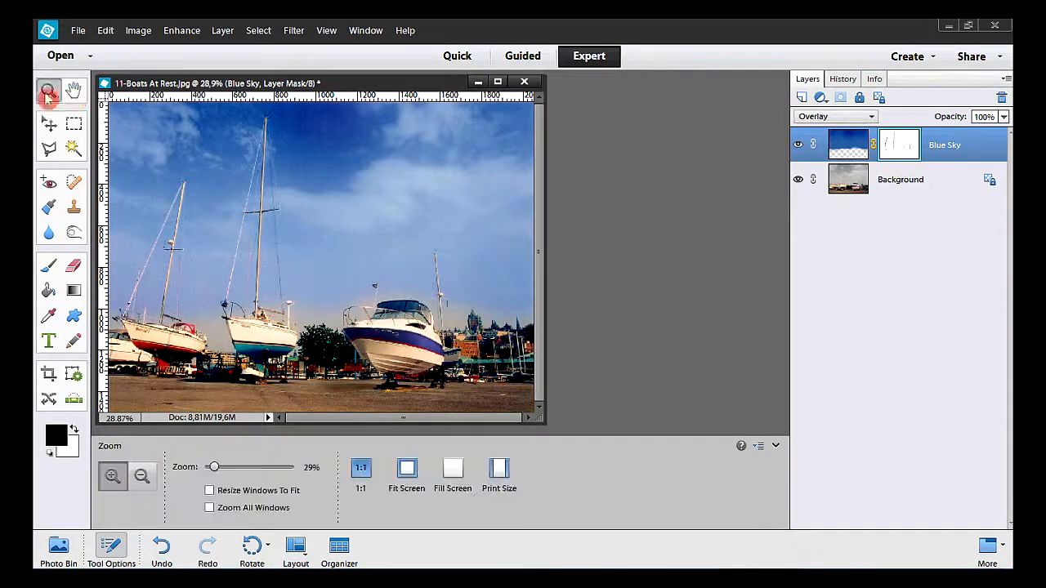
{"action": "left_click", "coordinate": [217, 268]}
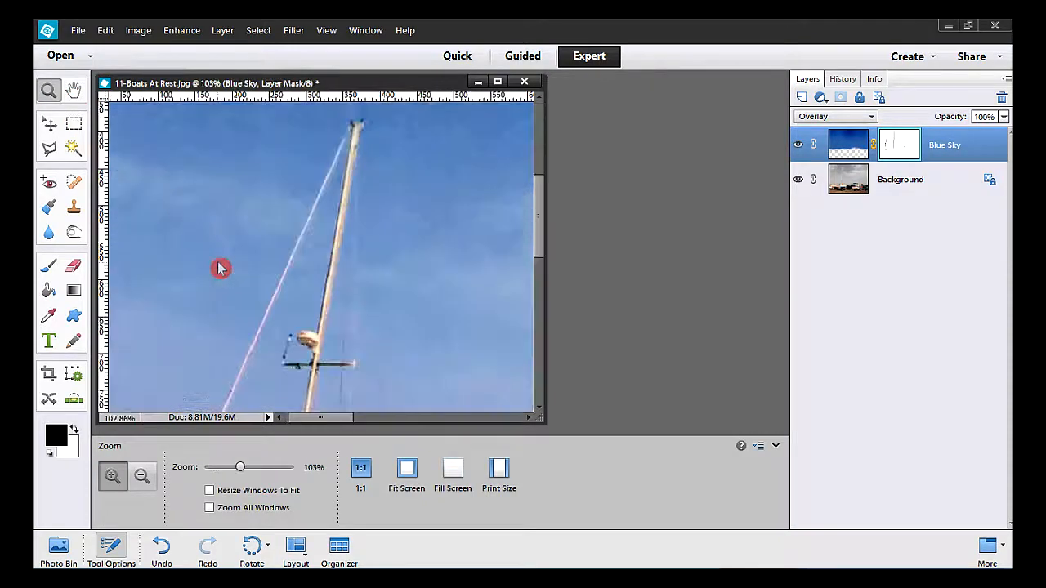
{"action": "left_click_drag", "start_coordinate": [544, 200], "coordinate": [546, 278]}
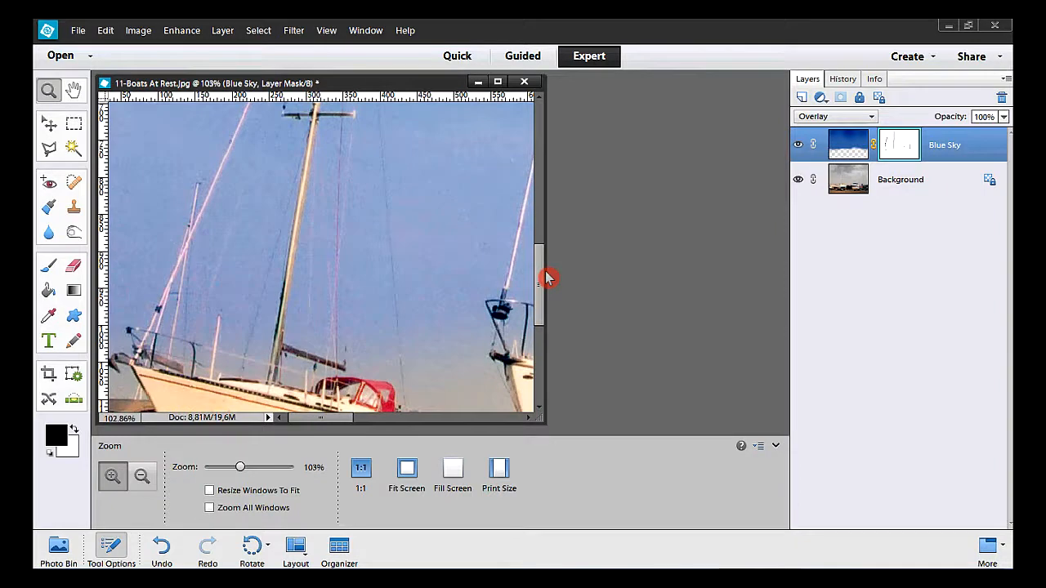
{"action": "left_click_drag", "start_coordinate": [319, 426], "coordinate": [481, 428]}
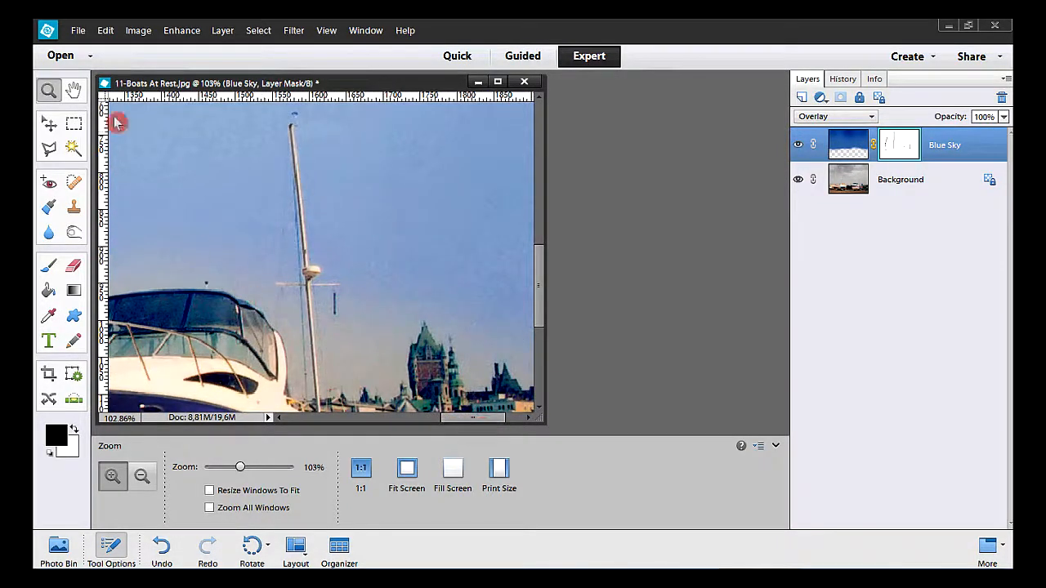
{"action": "double_click", "coordinate": [76, 93]}
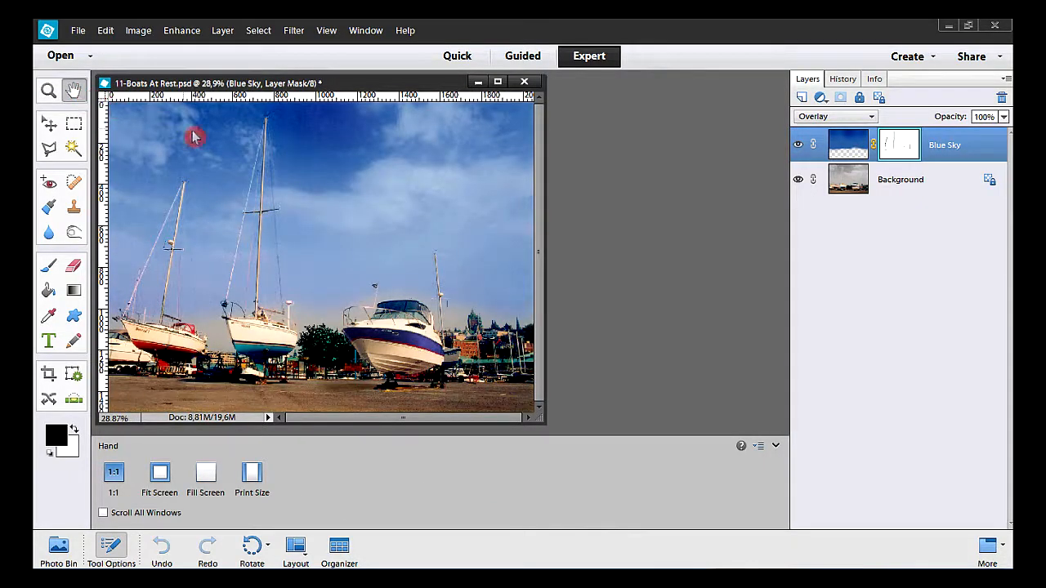
View the Blue Sky layer mask on its own, and compare the photo with the Blue Sky layer hidden and shown
{"action": "left_click", "coordinate": [902, 145], "text": "alt"}
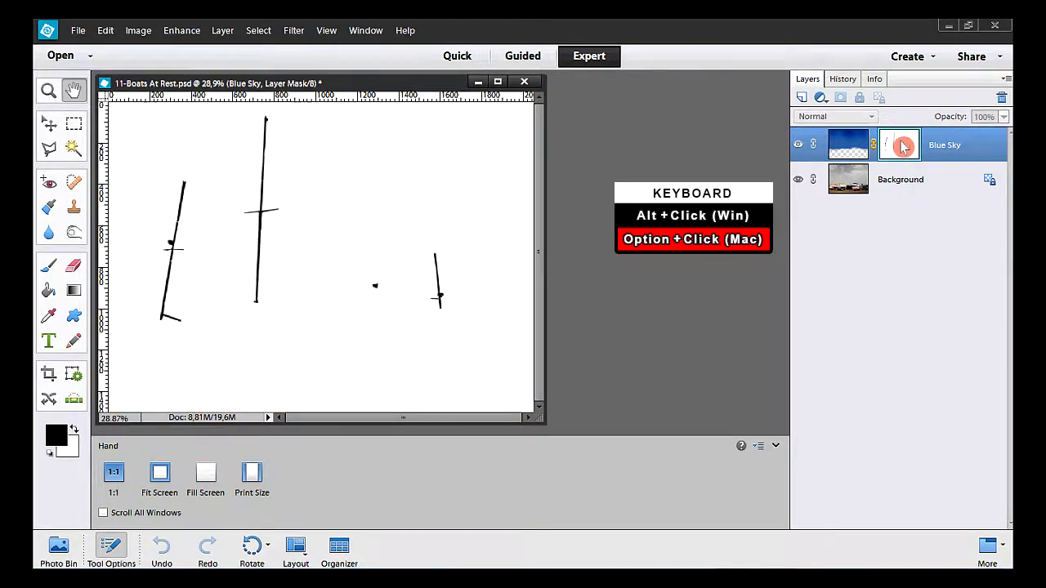
{"action": "left_click", "coordinate": [903, 146], "text": "alt"}
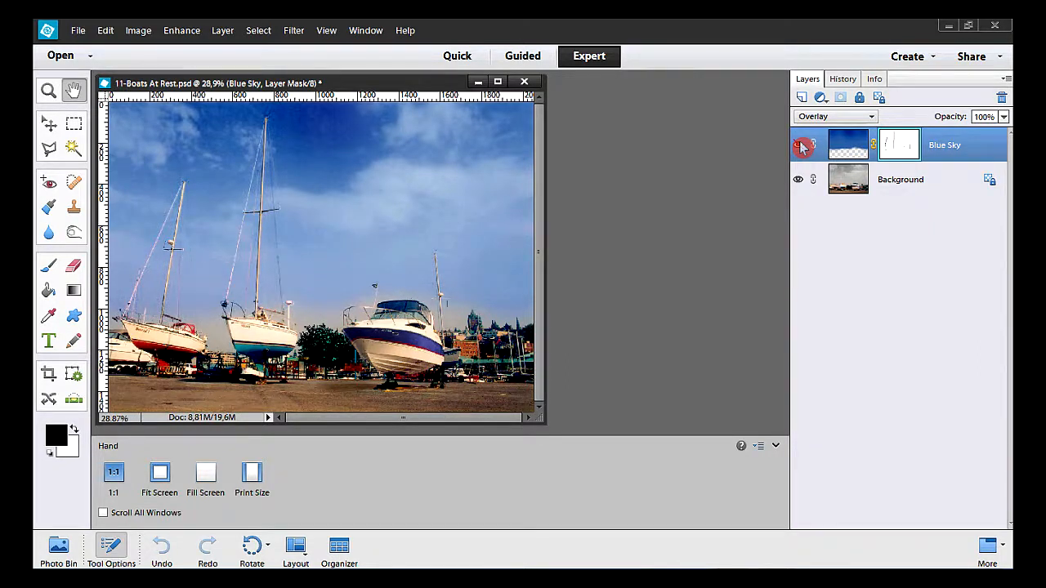
{"action": "left_click", "coordinate": [803, 146]}
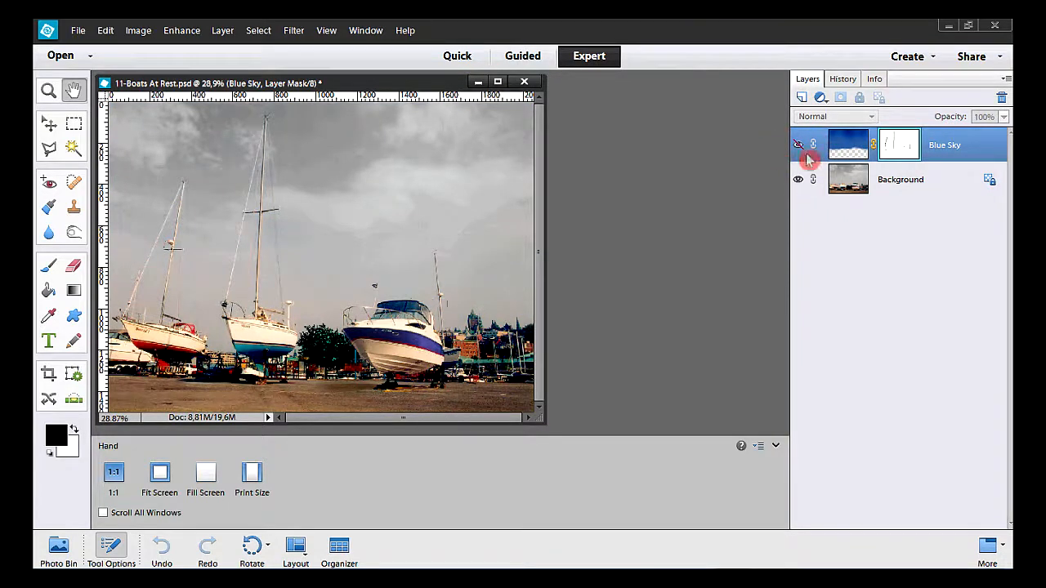
{"action": "left_click", "coordinate": [801, 146]}
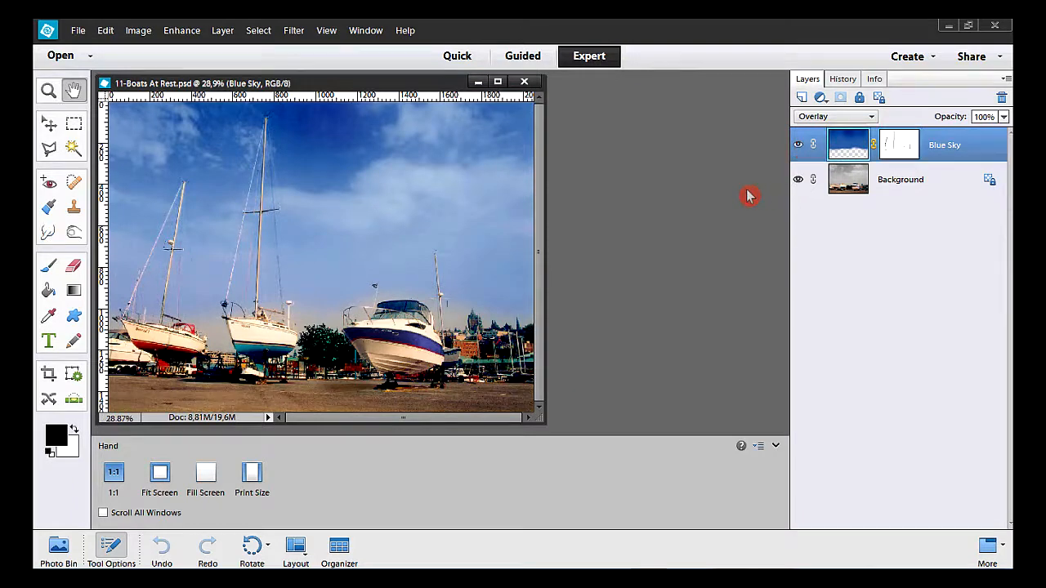
Start saving a copy of the edited boats photo with Save As
{"action": "left_click", "coordinate": [76, 33]}
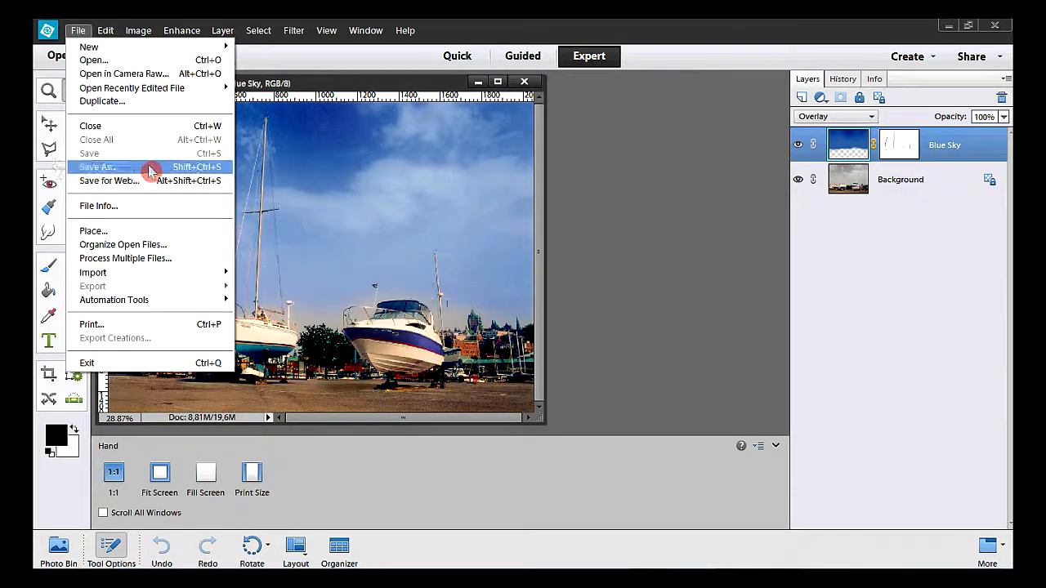